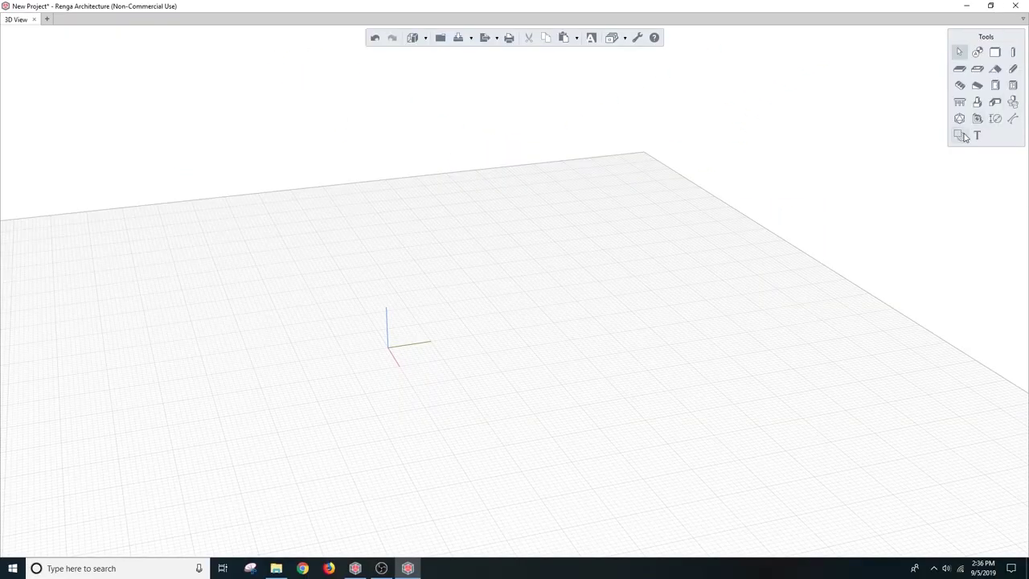
Step: Place the first grid axis through the origin with the Axis tool (A)
key("a")
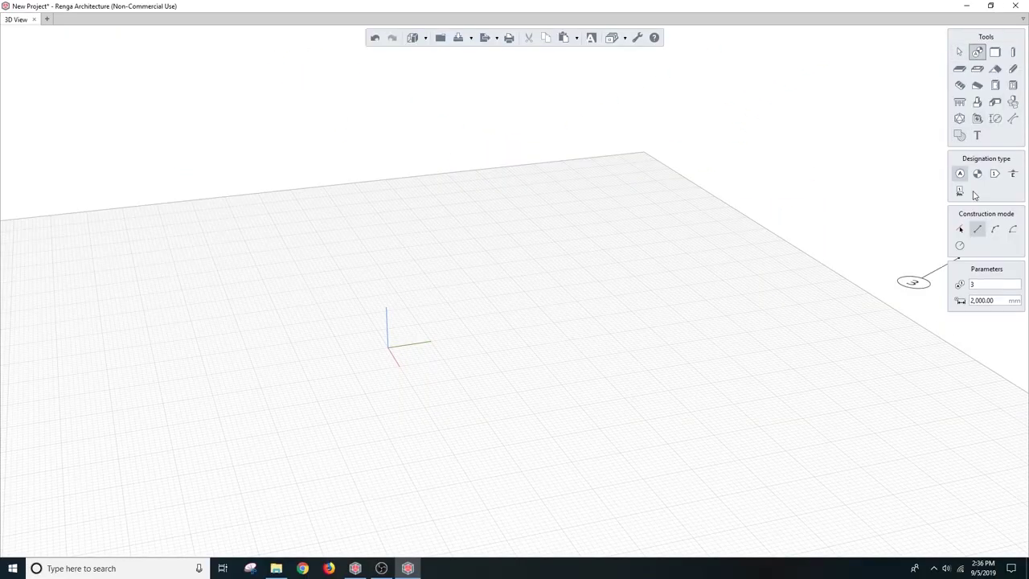
scroll(366, 338, "up", 2)
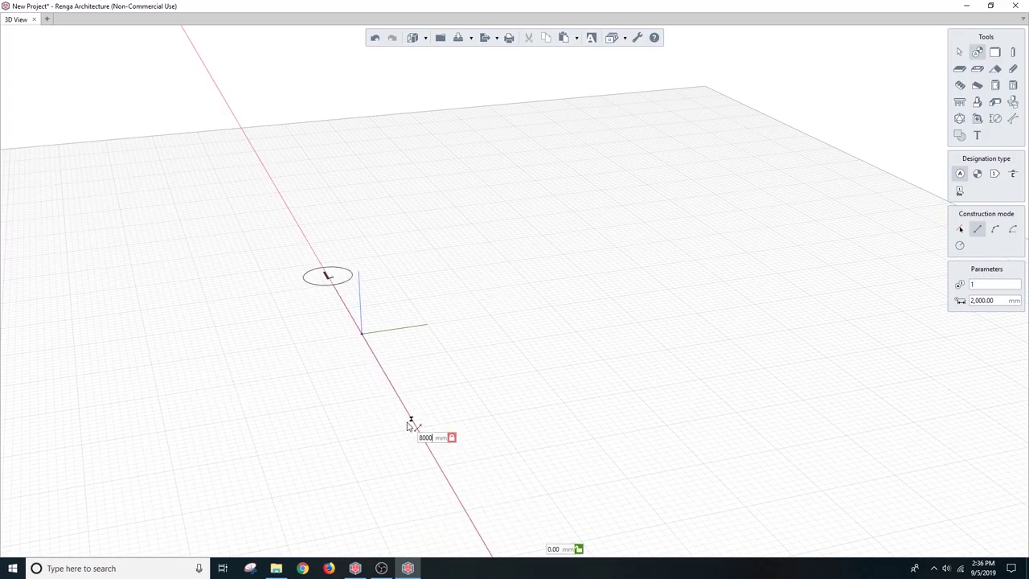
left_click(409, 426)
scroll(505, 395, "down", 3)
key("Escape")
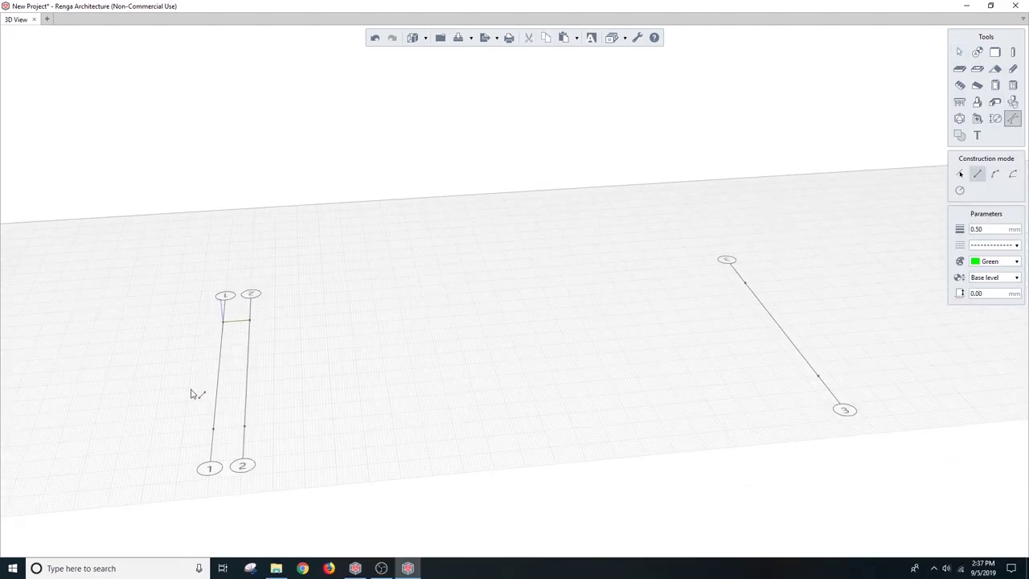
scroll(274, 396, "down", 2)
Step: Finish the construction line and place the 4500 mm square base foundation
left_click(935, 319)
key("Escape")
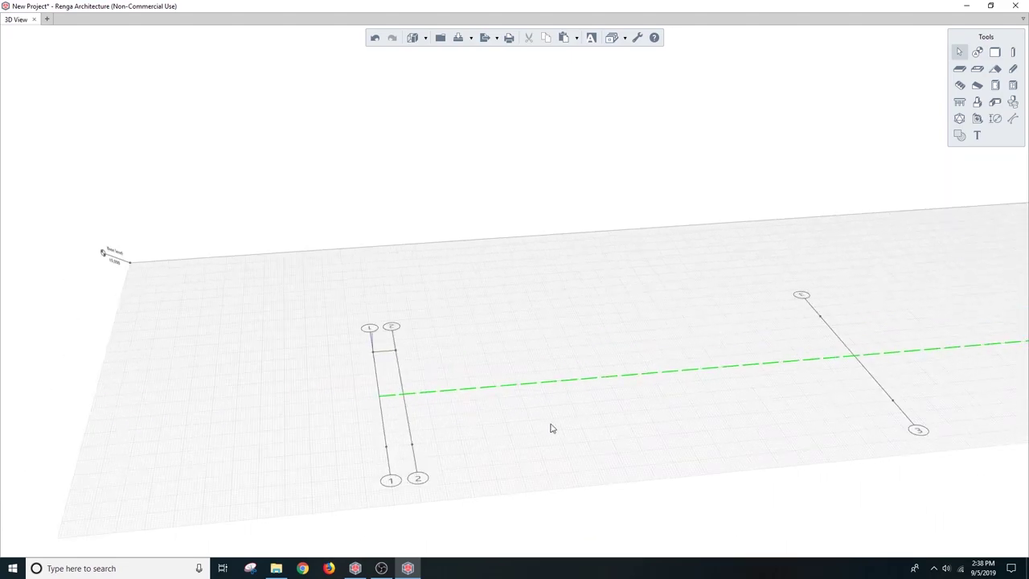
middle_click_drag(552, 425, 569, 375)
scroll(200, 347, "up", 3)
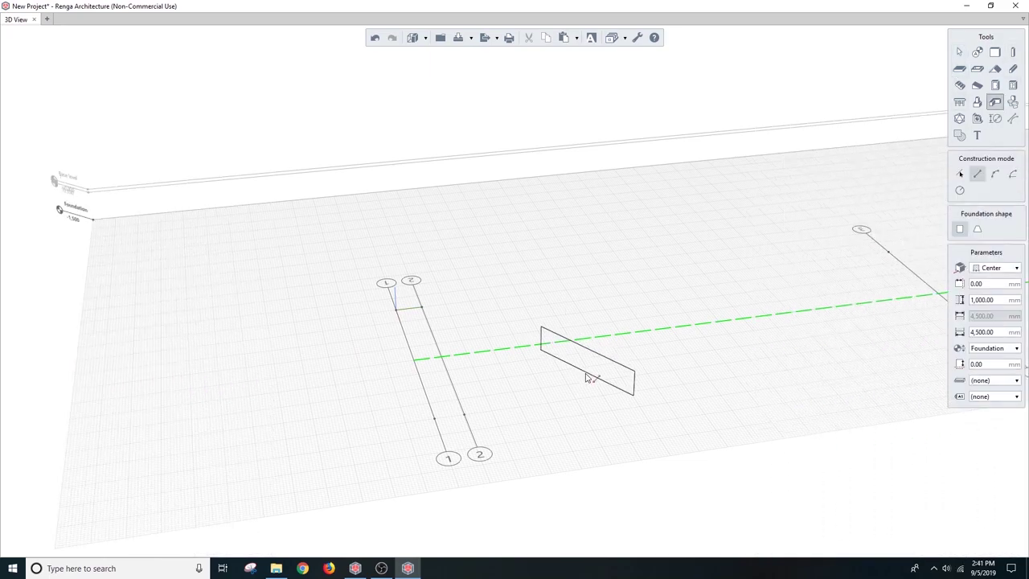
left_click(648, 412)
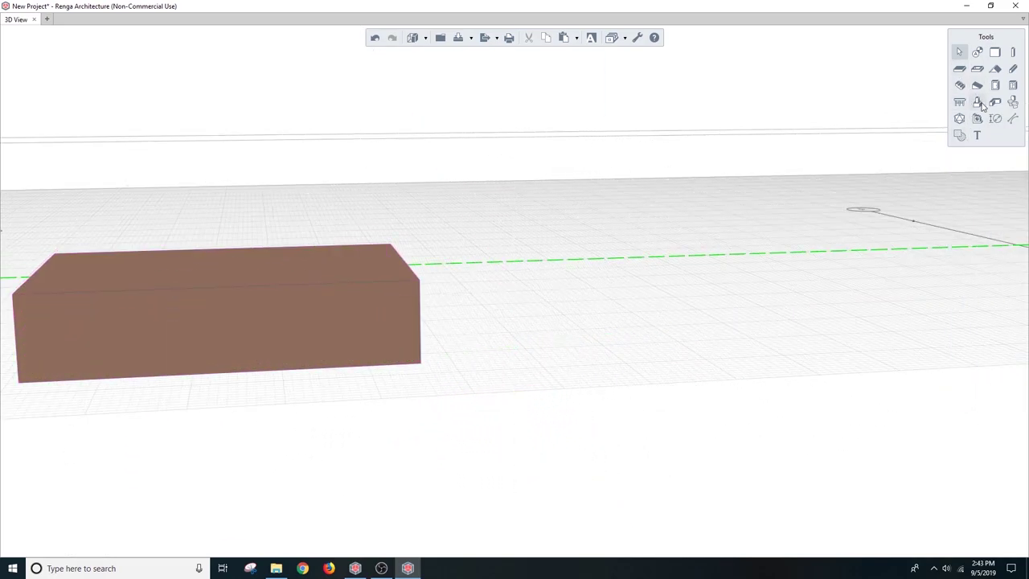
Step: Place a second foundation block, 1800×3500 mm and 950 mm high
left_click(978, 102)
left_click(1000, 212)
type("3500")
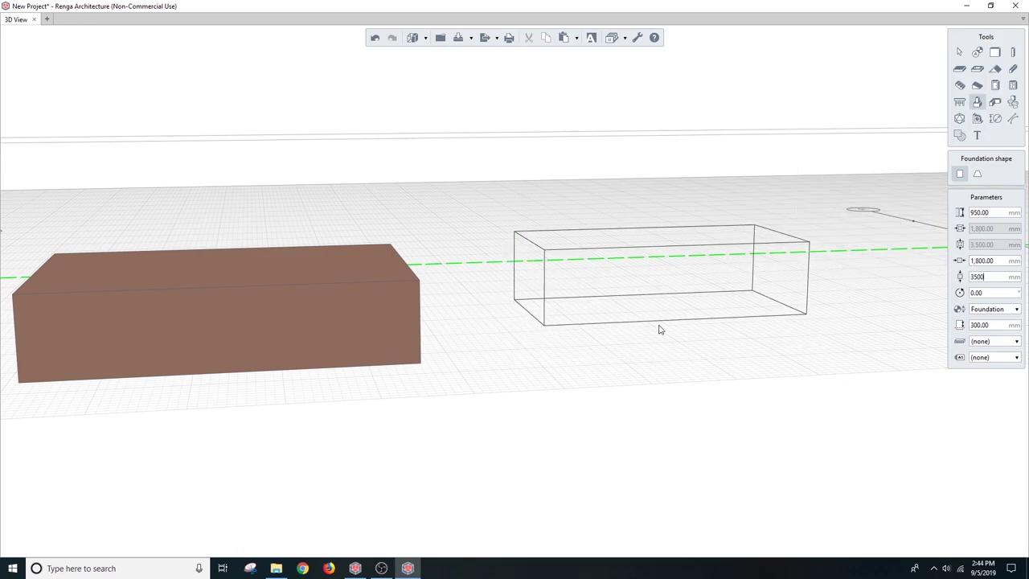
left_click(659, 330)
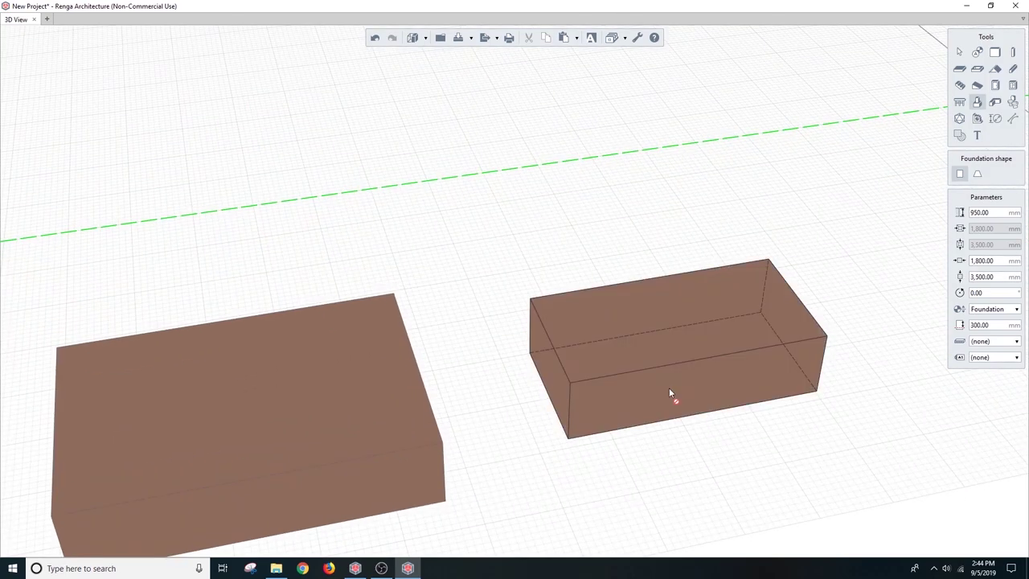
left_click(1013, 119)
key("Escape")
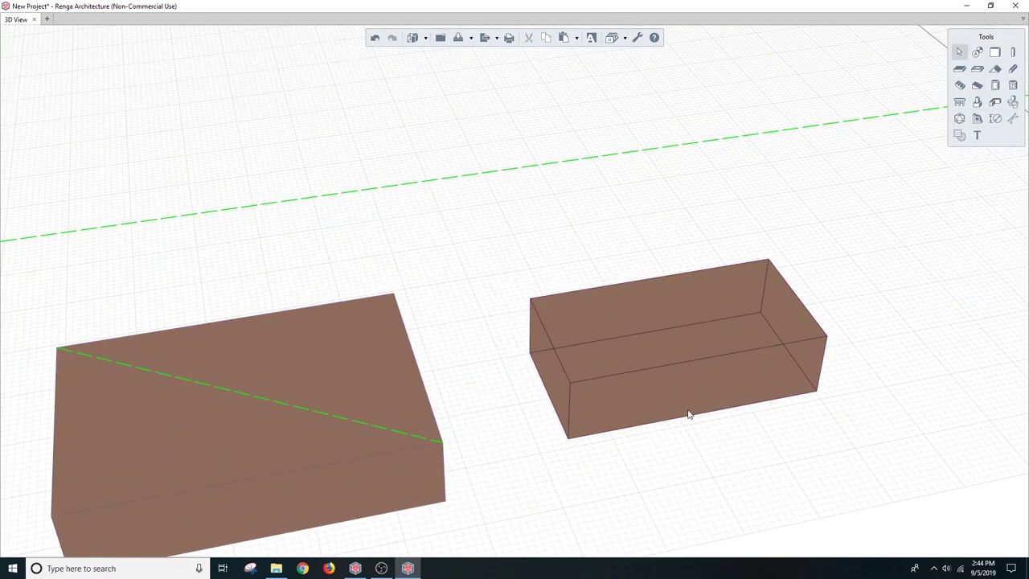
Step: Move the smaller block onto the top of the 4500 mm base foundation
right_click(669, 387)
mouse_move(668, 387)
left_mouse_down()
mouse_move(275, 445)
mouse_move(346, 410)
left_mouse_up()
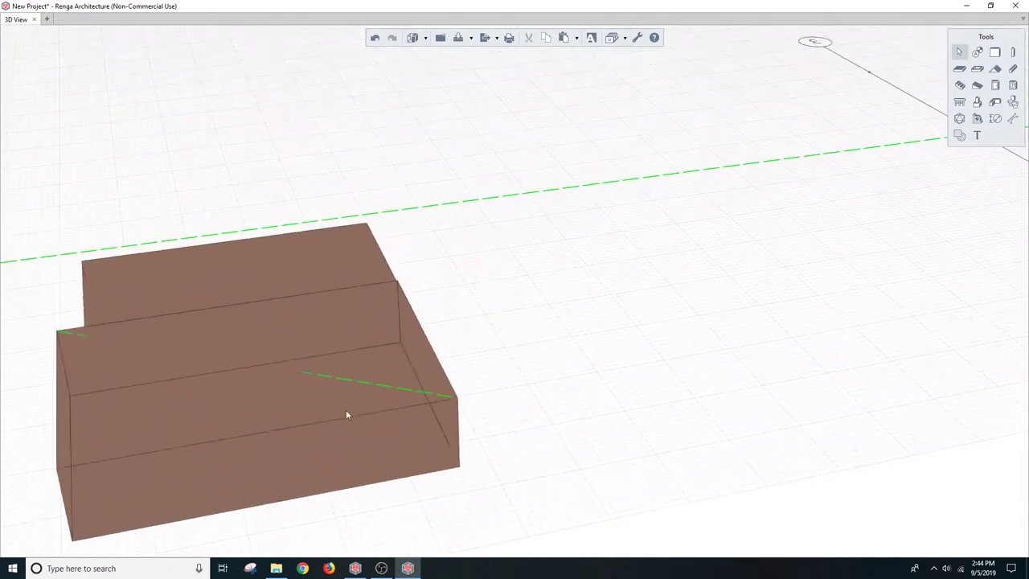
left_click(245, 361)
left_click(394, 387)
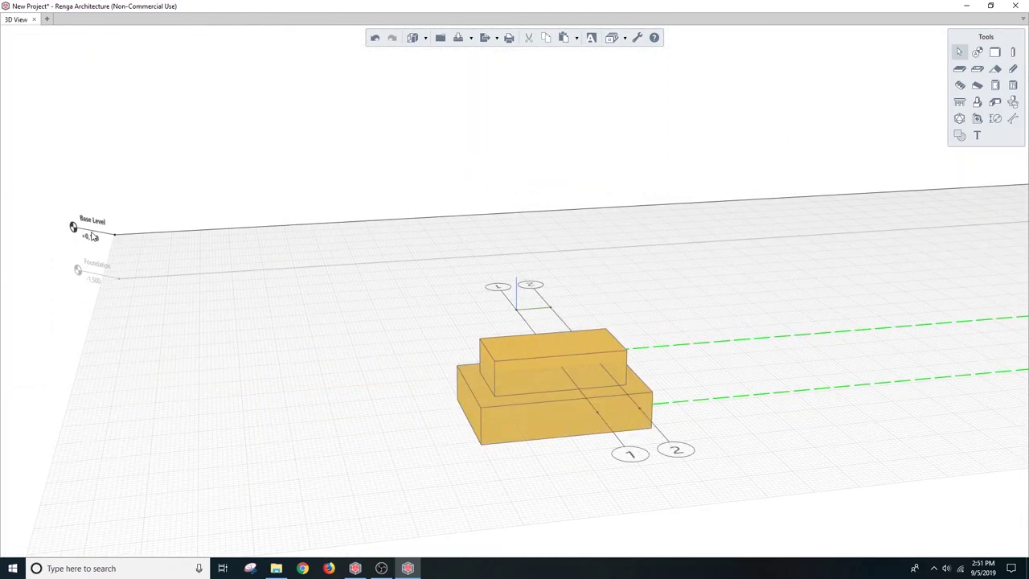
Step: Place two Tru 3 columns at the axes on the Base level
right_click(95, 237)
left_click(138, 221)
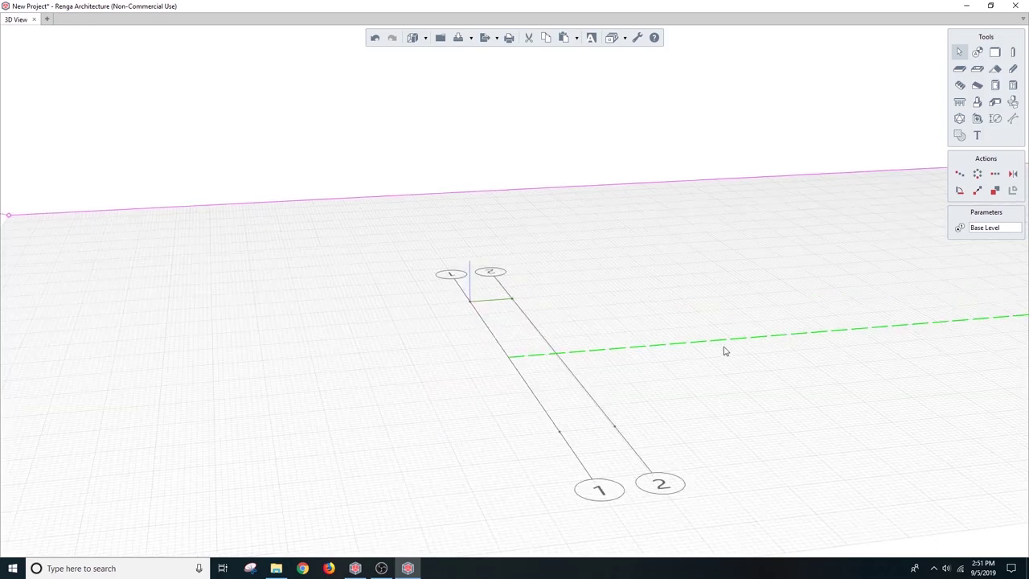
key("e")
left_click(699, 311)
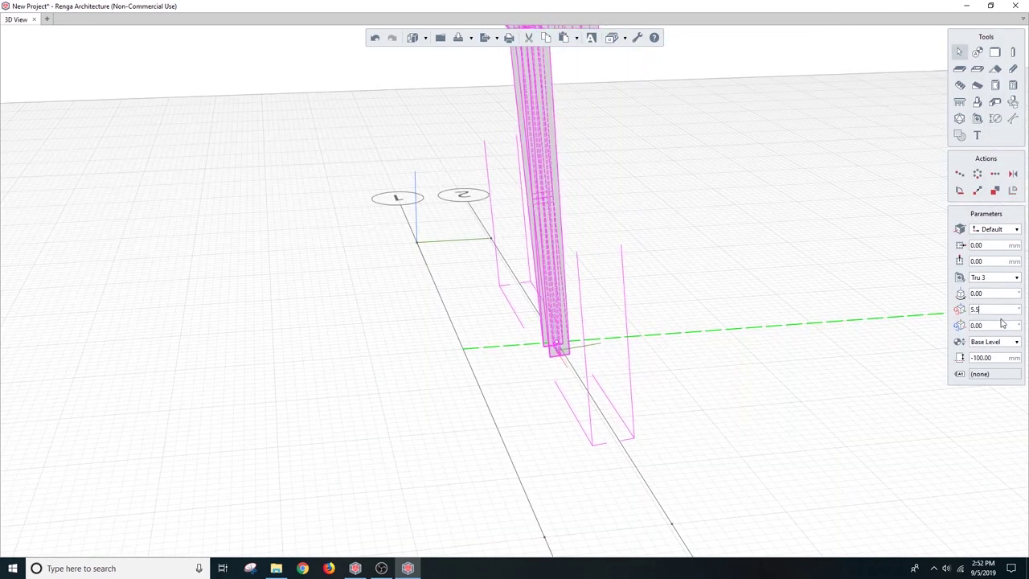
left_click(629, 294)
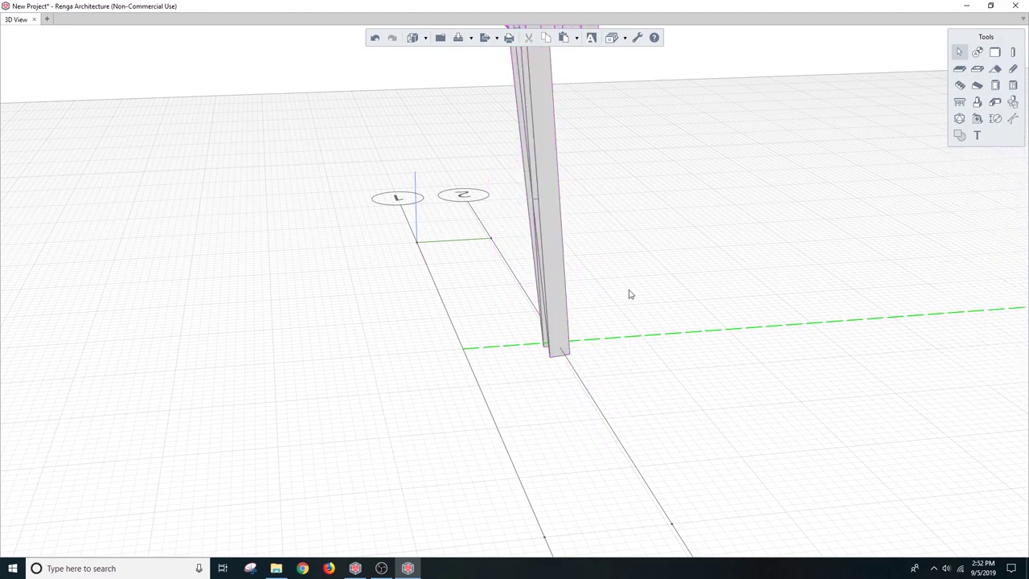
left_click(558, 241)
left_click(505, 251)
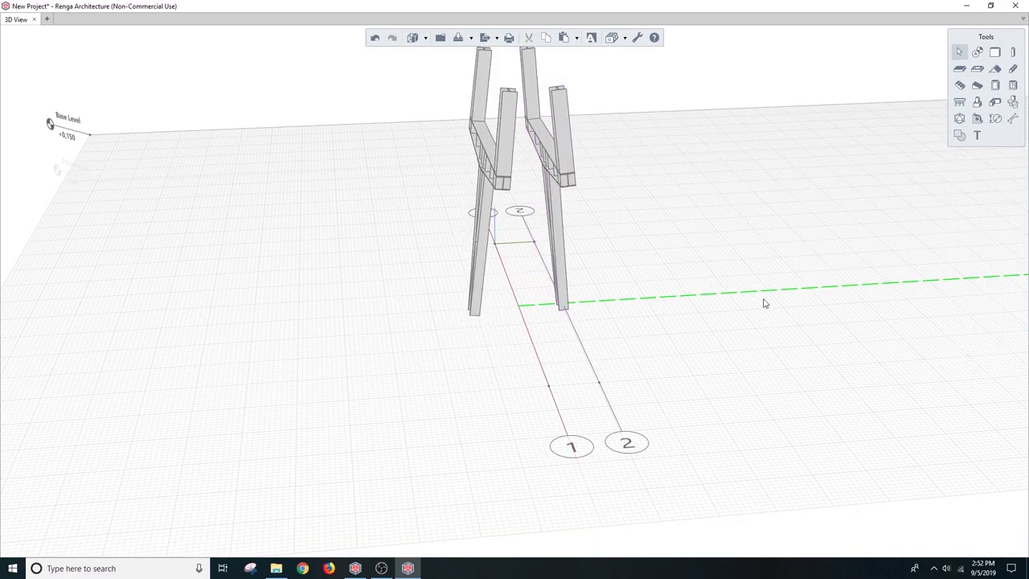
Step: Tilt the column by 14°
left_click(1001, 310)
type("14.5")
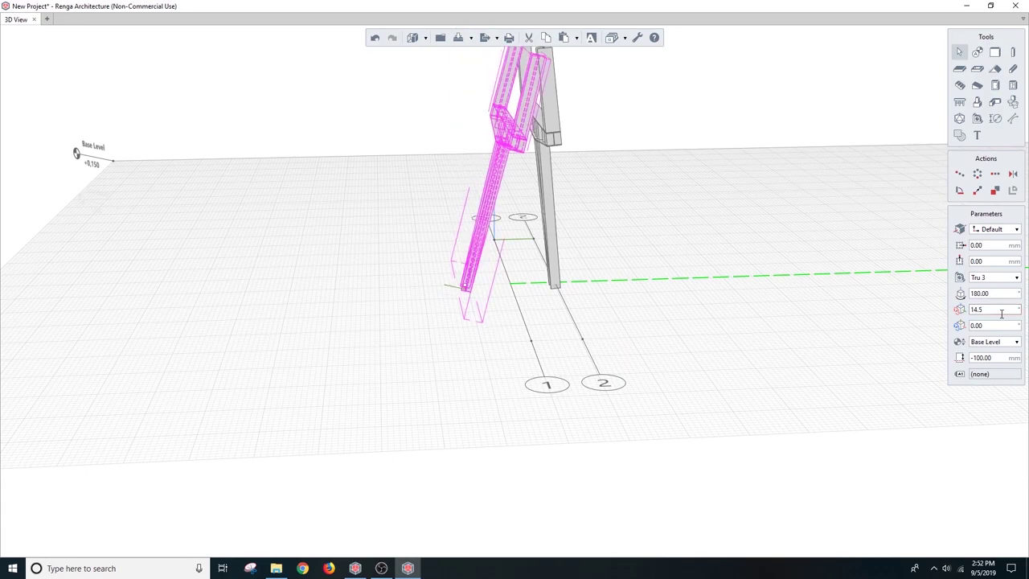
left_click(602, 222)
mouse_move(602, 222)
middle_mouse_down()
mouse_move(640, 126)
mouse_move(588, 340)
middle_mouse_up()
Step: Select both tilted columns and mirror them onto the far support
right_click(602, 291)
left_click(499, 342)
left_click(498, 341, "ctrl")
mouse_move(499, 341)
middle_mouse_down()
mouse_move(611, 375)
mouse_move(510, 402)
middle_mouse_up()
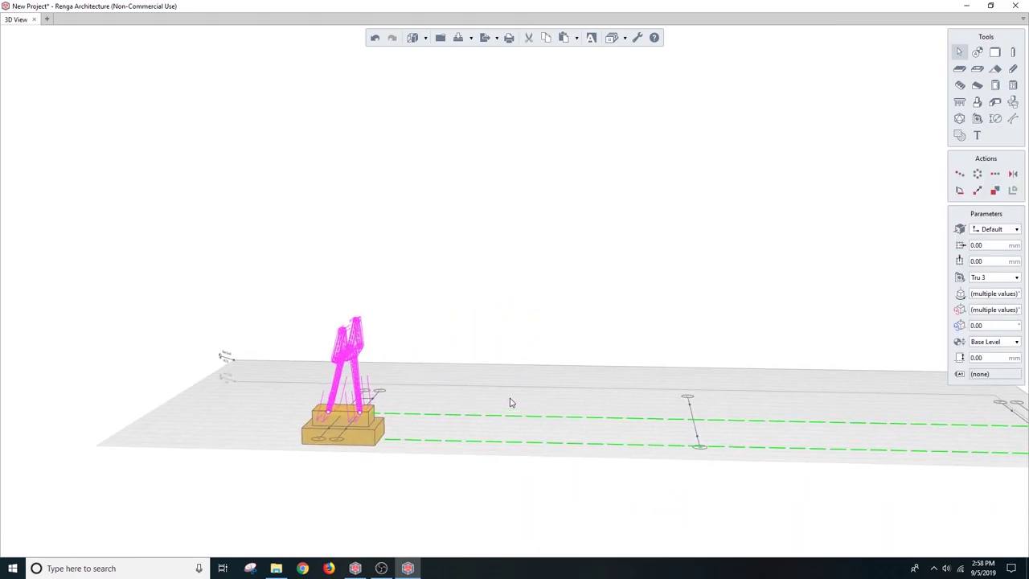
left_click(689, 408)
scroll(858, 437, "down", 3)
scroll(673, 298, "up", 5)
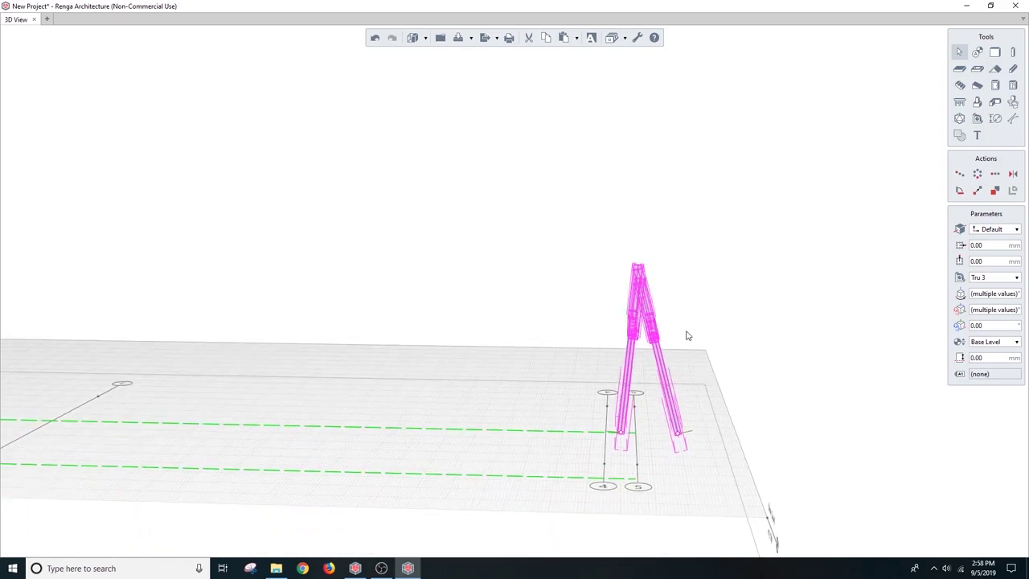
scroll(636, 438, "up", 3)
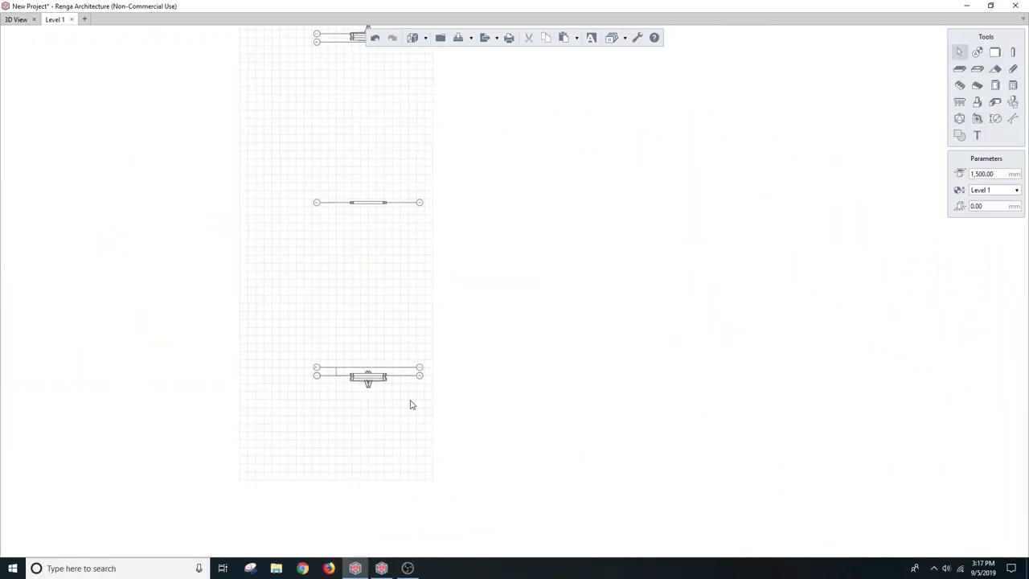
Step: Dock the Level 1 plan beside the 3D view and place a Part 2 truss
left_click_drag(33, 19, 526, 294)
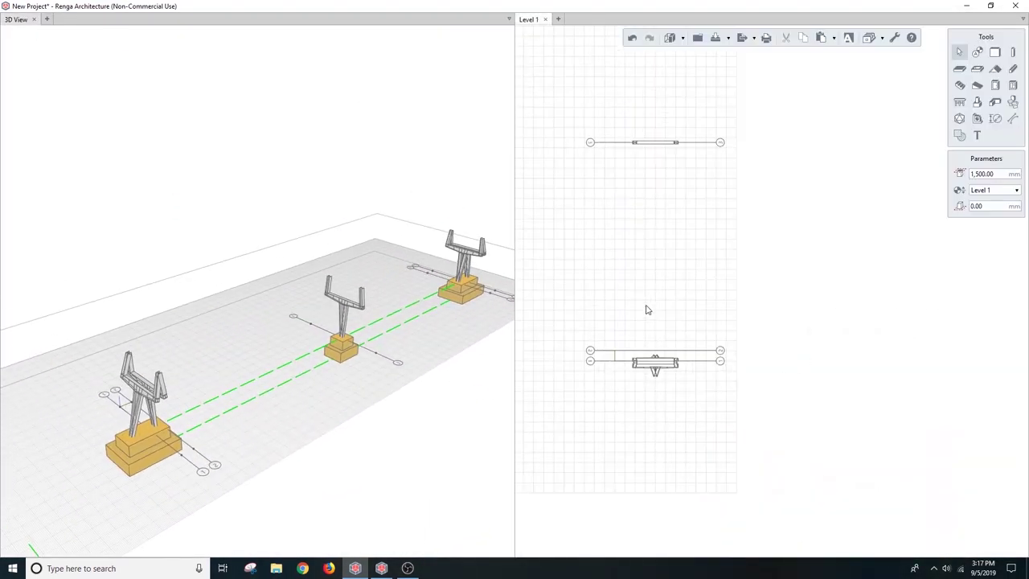
left_click(979, 246)
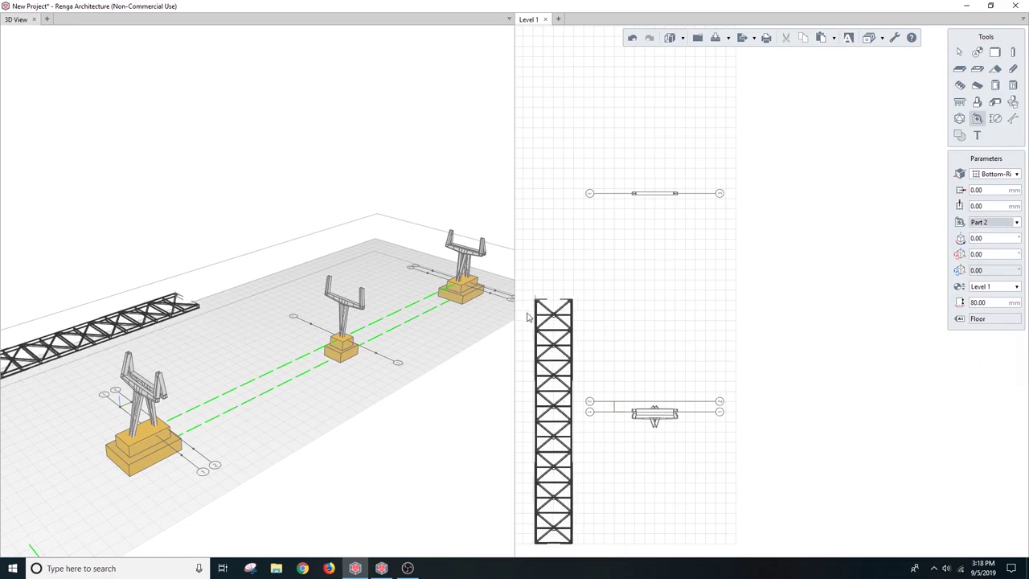
scroll(619, 173, "up", 2)
scroll(619, 170, "up", 2)
scroll(619, 169, "up", 2)
left_click(621, 171)
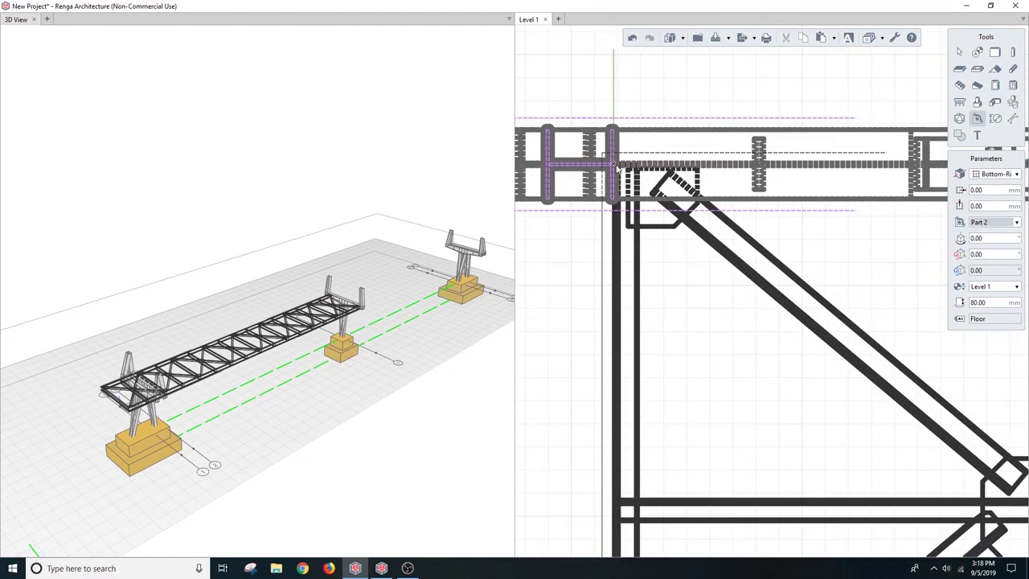
key("Escape")
Step: Give the truss a 500 mm offset, add the next truss anchored Top-Right, and close Level 1
left_click(630, 296)
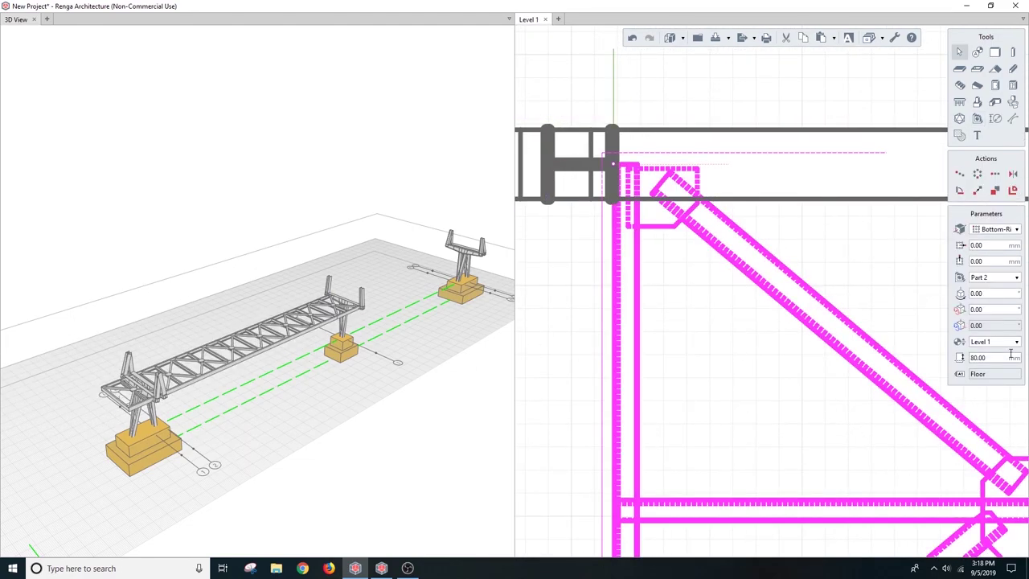
left_click(767, 368)
left_click(1000, 228)
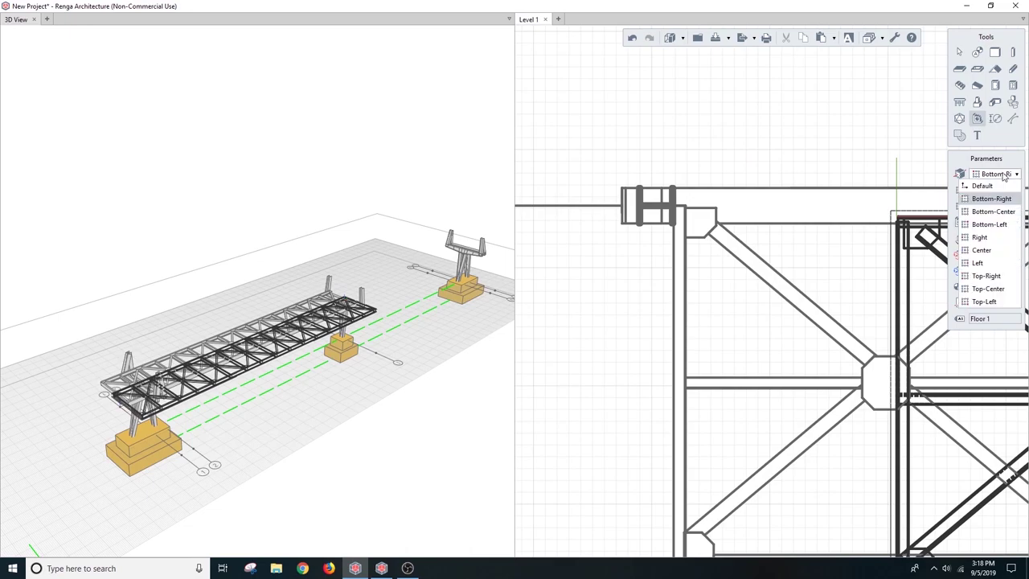
left_click(991, 294)
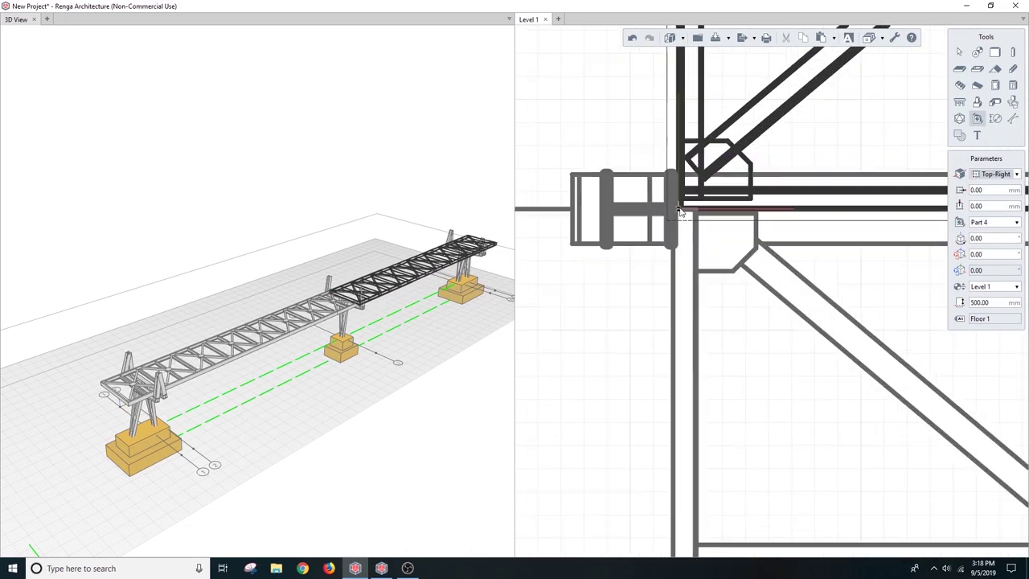
scroll(481, 254, "up", 5)
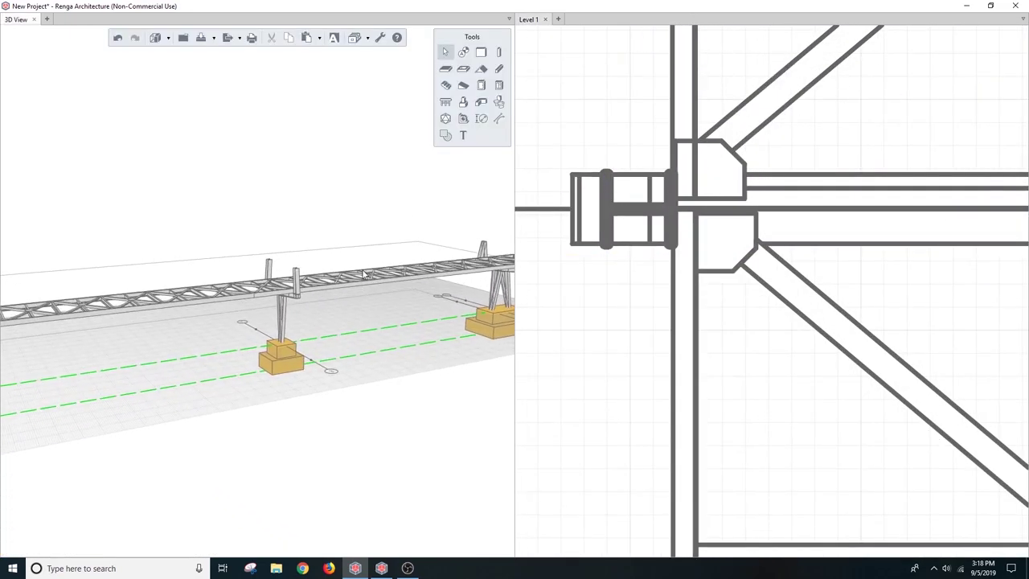
left_click(545, 18)
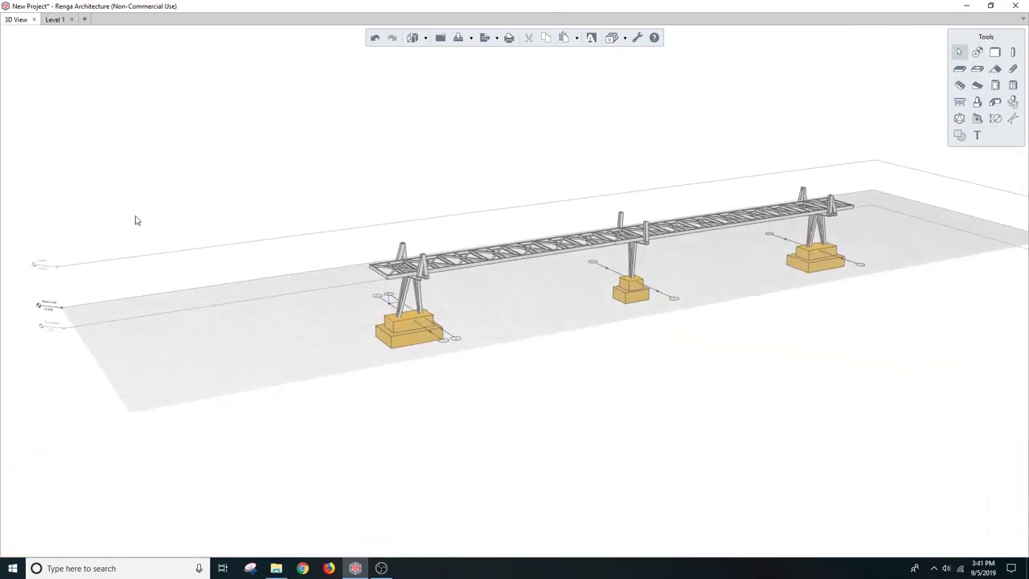
Step: Choose the Part 1 arch truss assembly and place the first one on the bridge
scroll(643, 144, "down", 5)
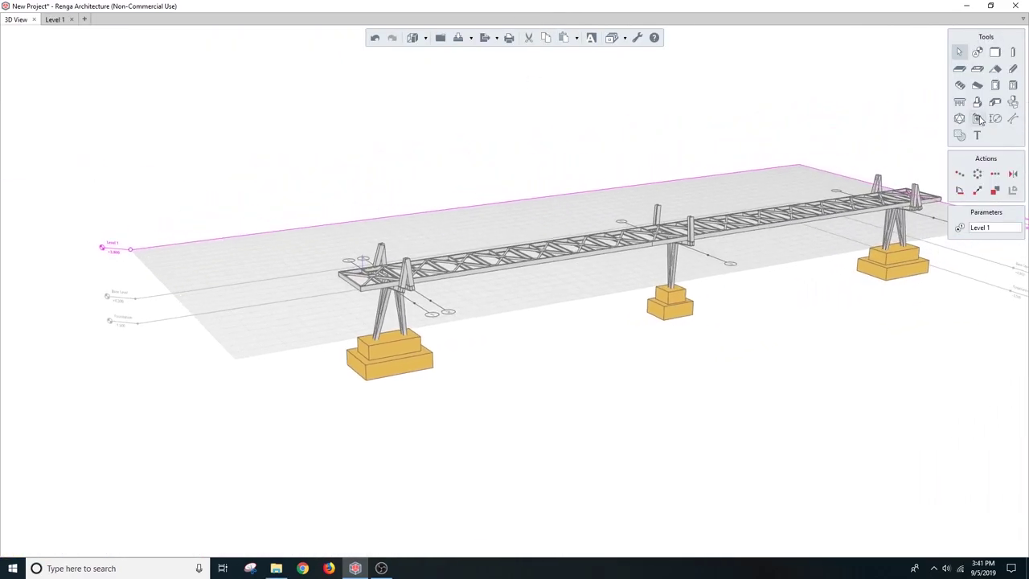
left_click(979, 247)
scroll(488, 235, "up", 2)
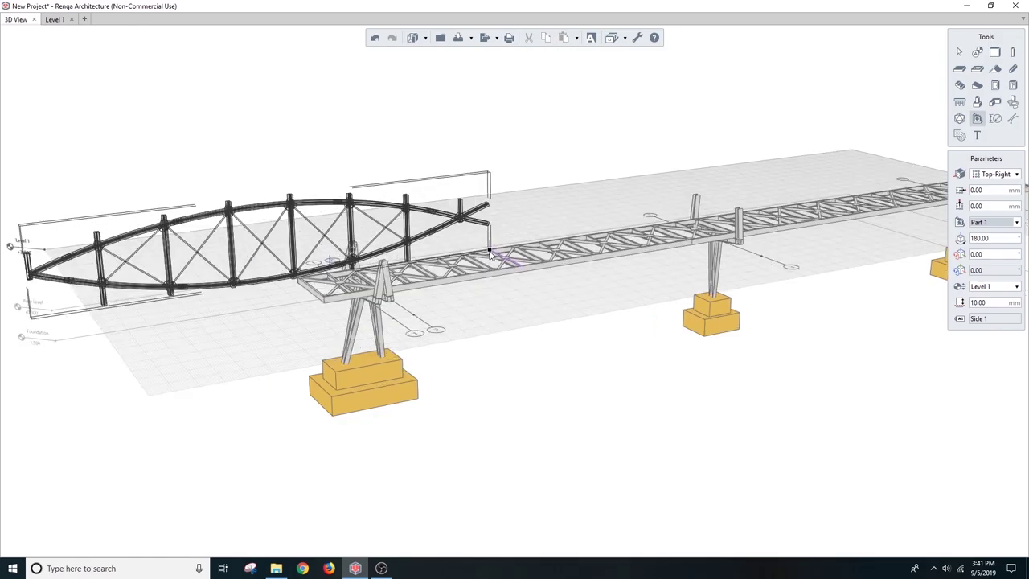
scroll(382, 220, "up", 3)
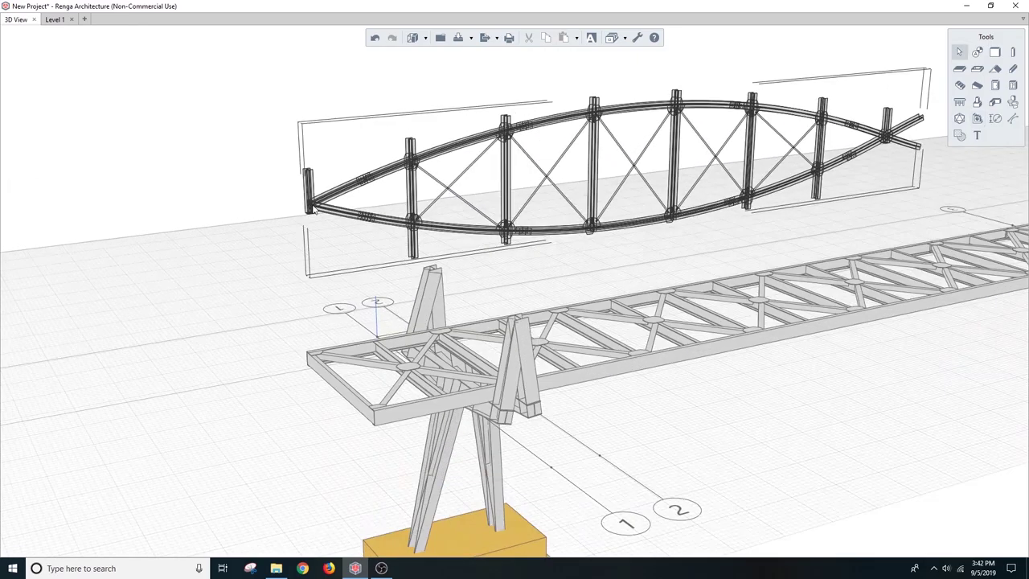
left_click(345, 222)
Step: Place a second Part 1 arch truss at the other column heads
scroll(287, 222, "up", 3)
scroll(277, 171, "up", 2)
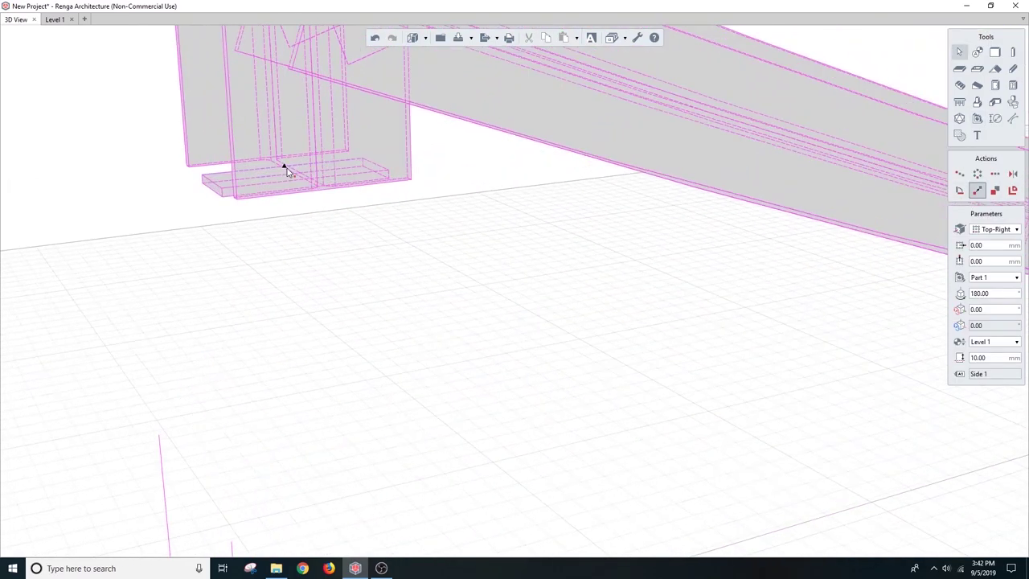
scroll(287, 168, "down", 5)
scroll(402, 265, "up", 3)
scroll(469, 314, "up", 4)
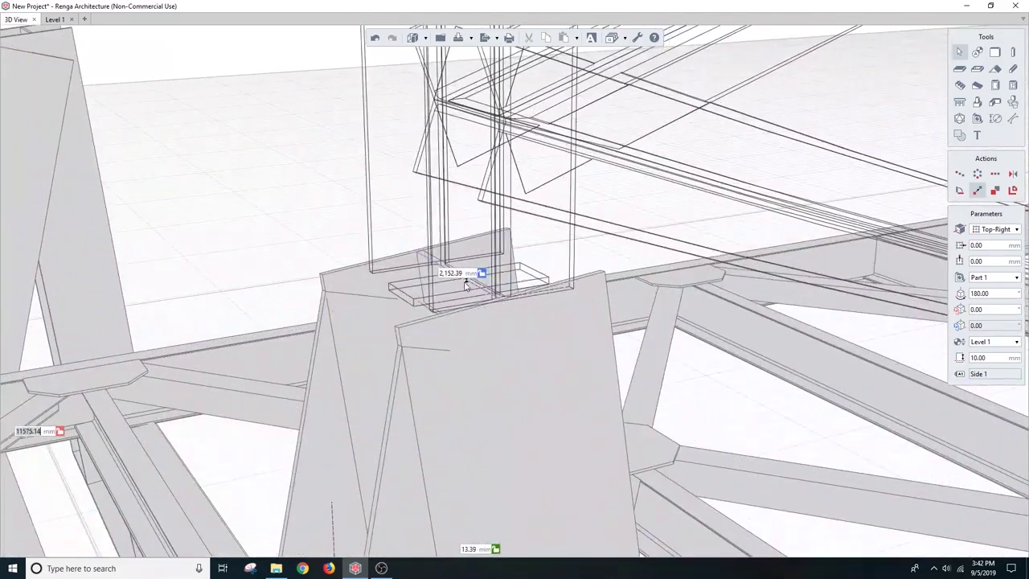
left_click(474, 274)
scroll(455, 322, "up", 1)
scroll(450, 281, "up", 3)
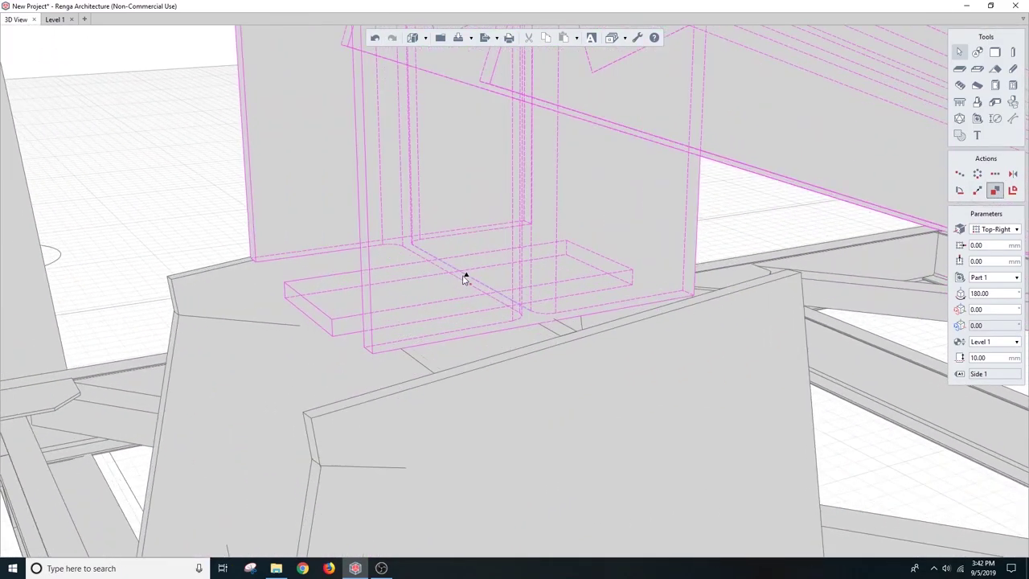
scroll(423, 274, "down", 5)
scroll(668, 394, "up", 2)
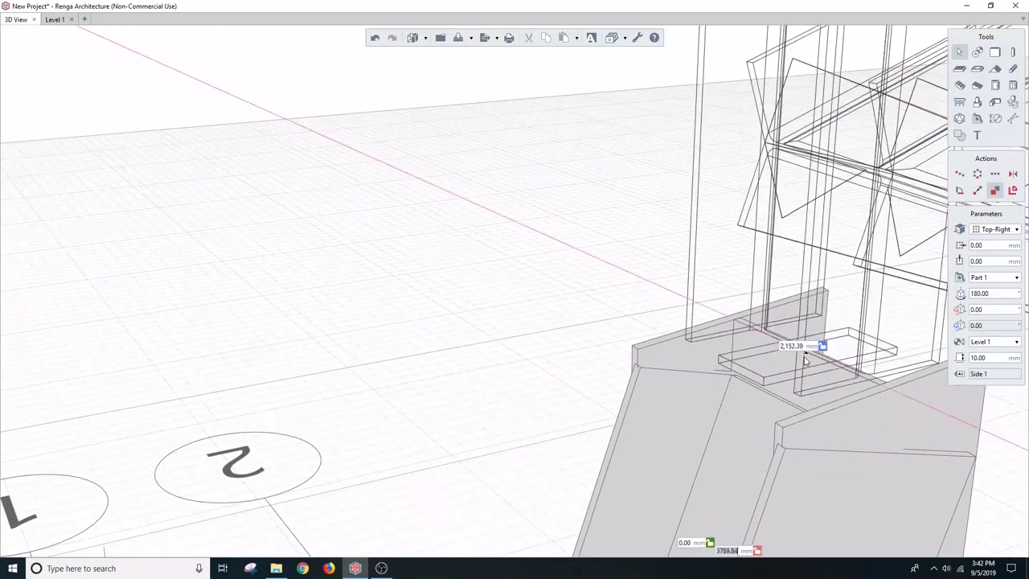
scroll(761, 410, "down", 5)
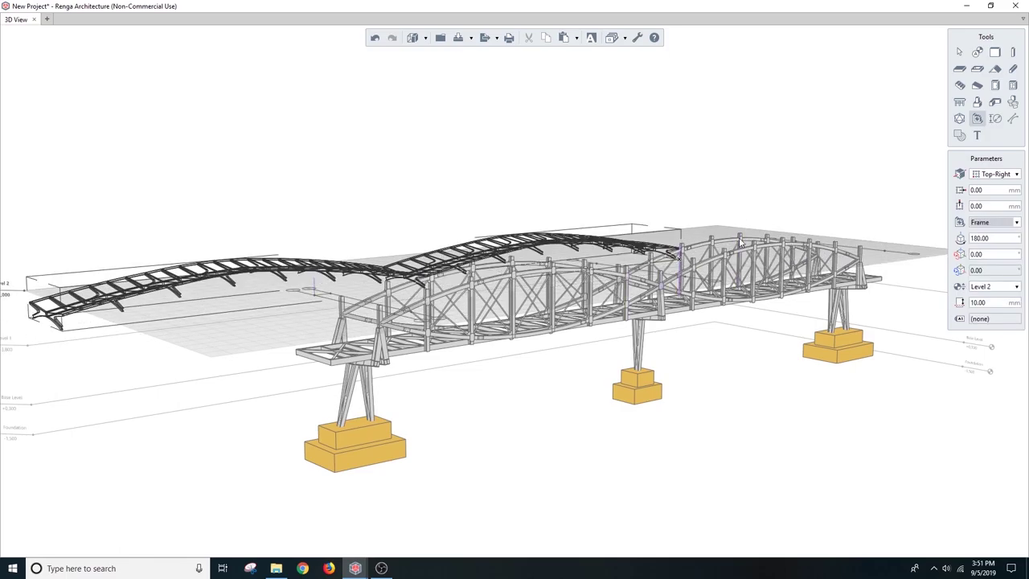
Step: Select the curved roof frame and move it into alignment with the trusses
mouse_move(702, 275)
middle_mouse_down()
mouse_move(635, 305)
mouse_move(524, 288)
mouse_move(595, 297)
middle_mouse_up()
scroll(636, 306, "up", 5)
left_click(603, 289)
scroll(609, 313, "up", 5)
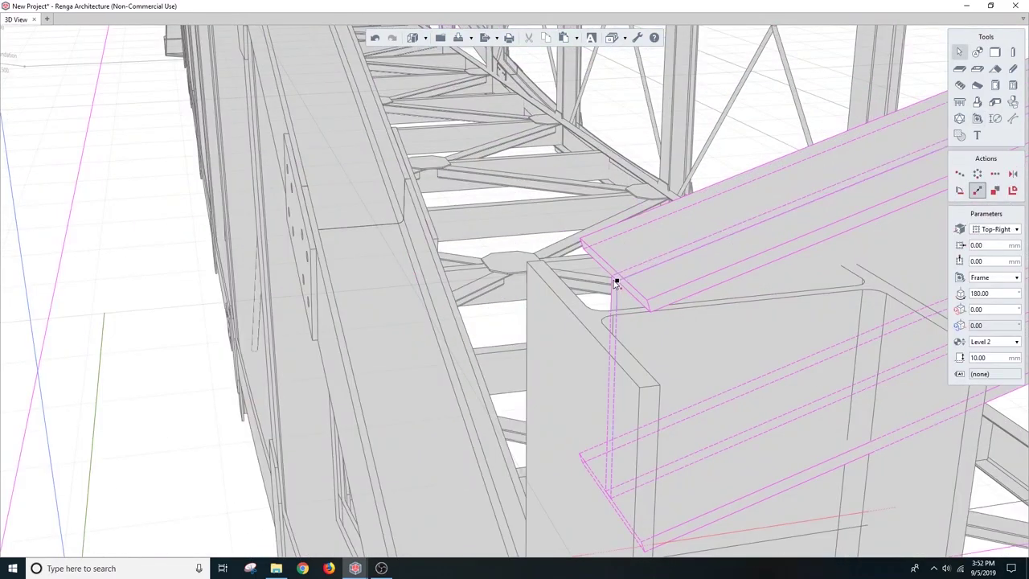
scroll(704, 323, "down", 2)
left_click(836, 306)
Step: Place the two-pane Glass roof assembly on the curved frame
scroll(862, 500, "up", 2)
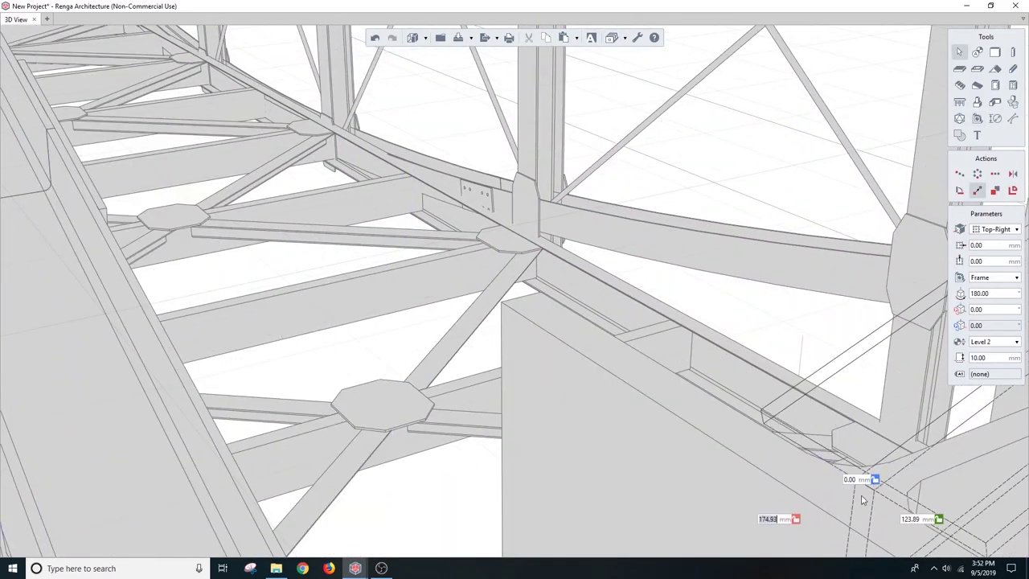
scroll(837, 524, "down", 3)
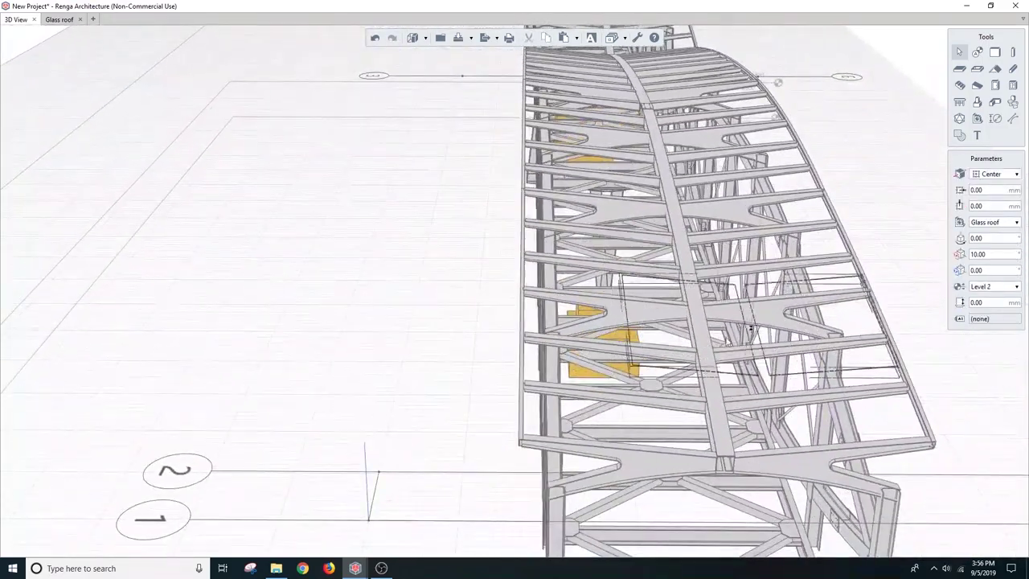
left_click(711, 375)
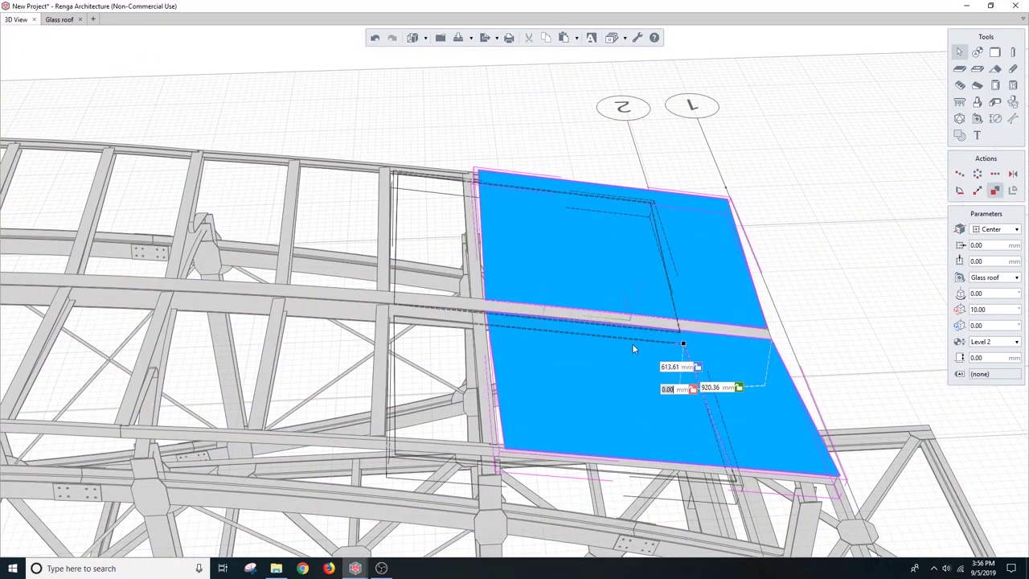
Step: Duplicate the glass roof panels along the curved frame, tilted at 8°
key("Return")
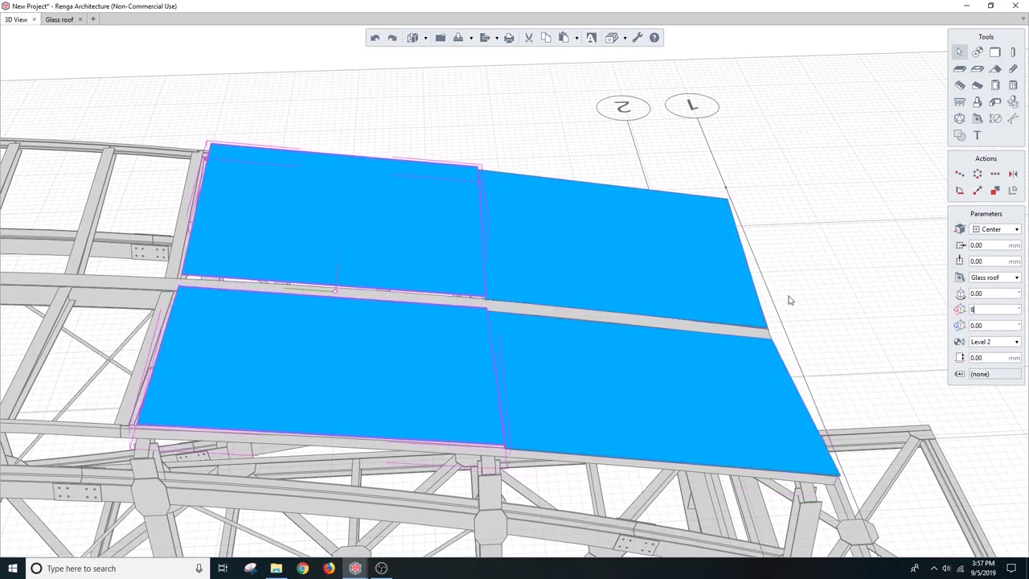
middle_click_drag(789, 300, 885, 273)
scroll(498, 338, "up", 3)
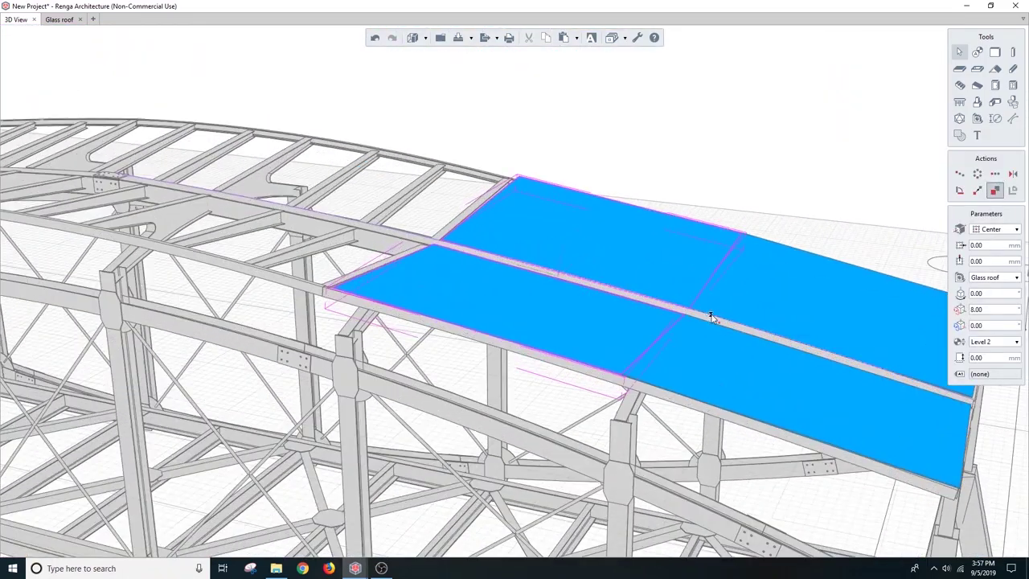
scroll(443, 246, "up", 3)
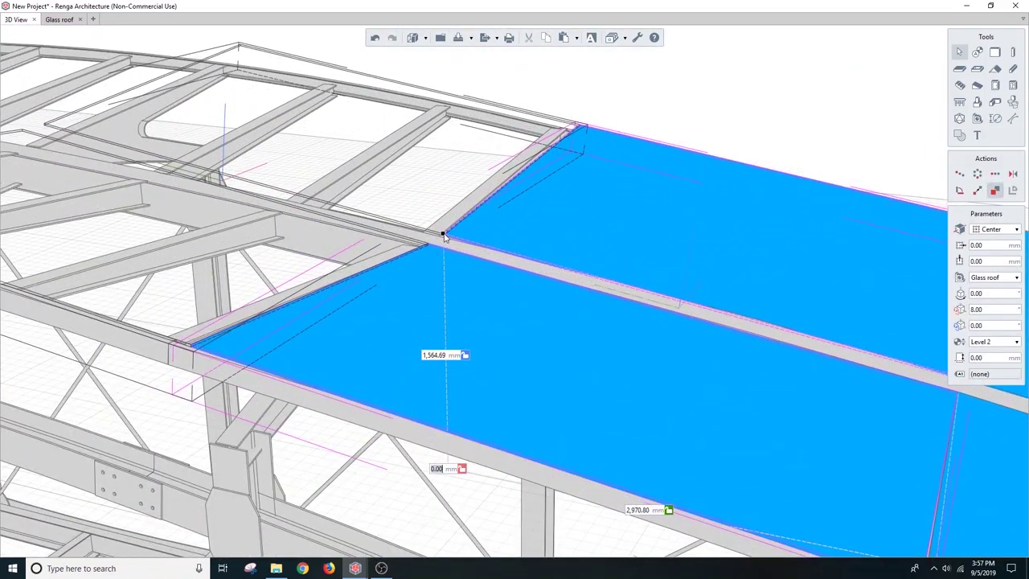
scroll(444, 237, "up", 2)
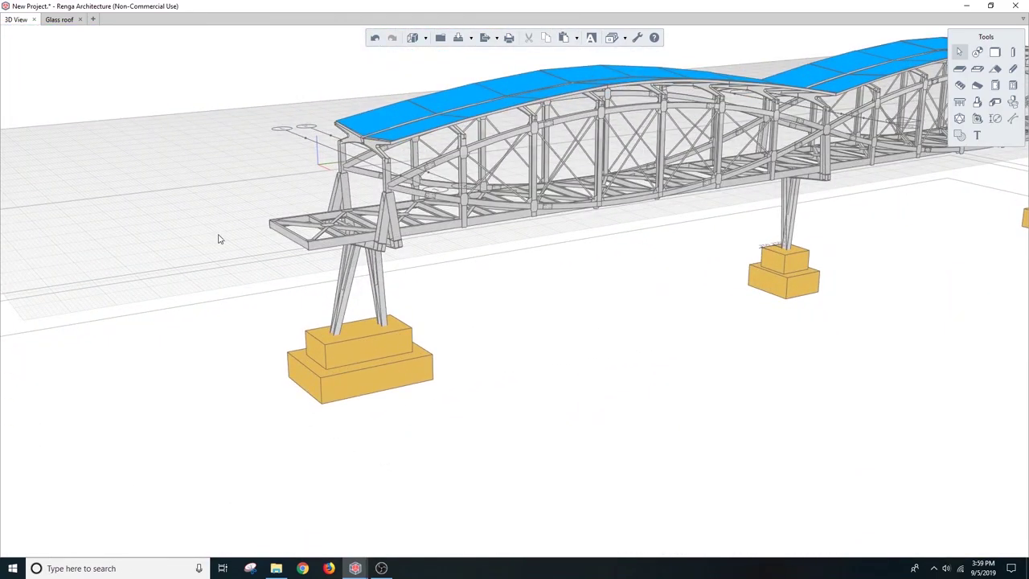
Step: Create a floor slab at the left deck end on Level 1 and move it into place
left_click(977, 118)
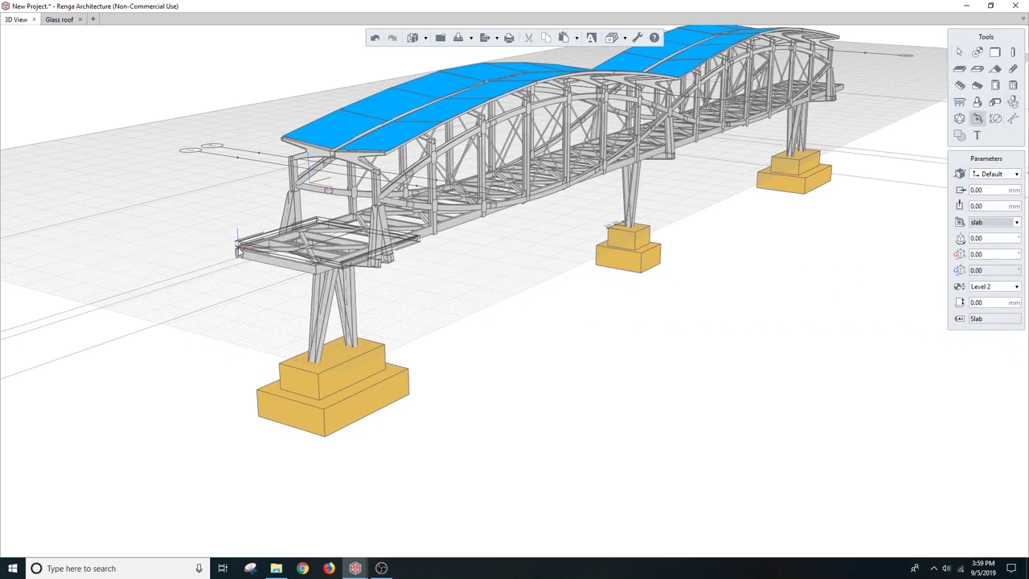
left_click(197, 251)
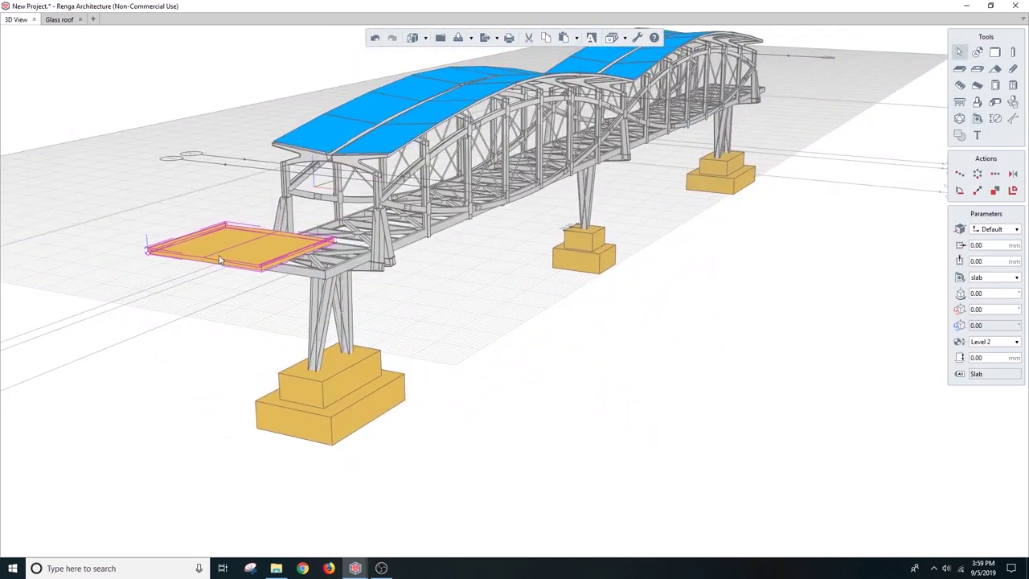
middle_click_drag(679, 345, 482, 289)
key("Escape")
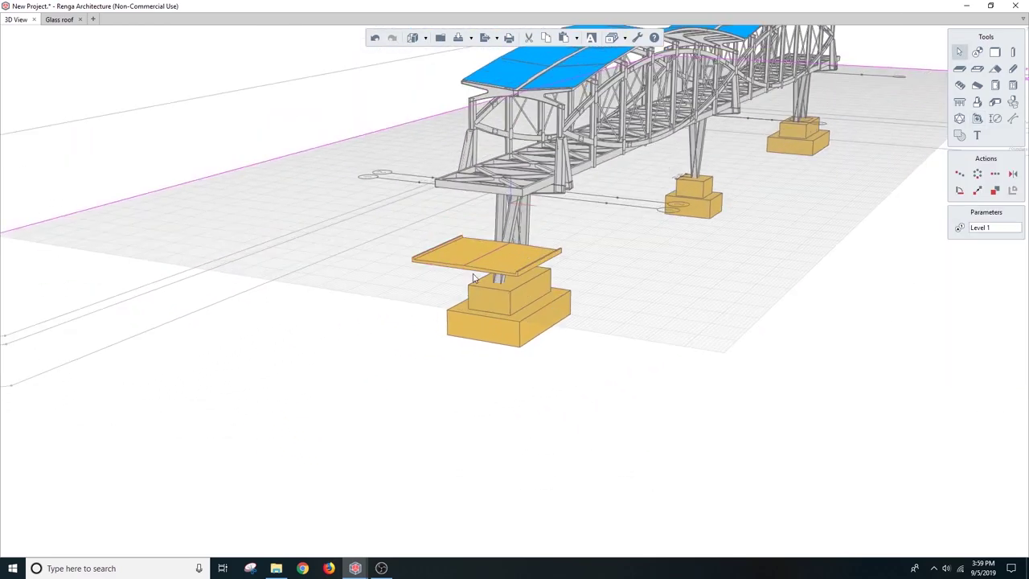
scroll(441, 270, "up", 5)
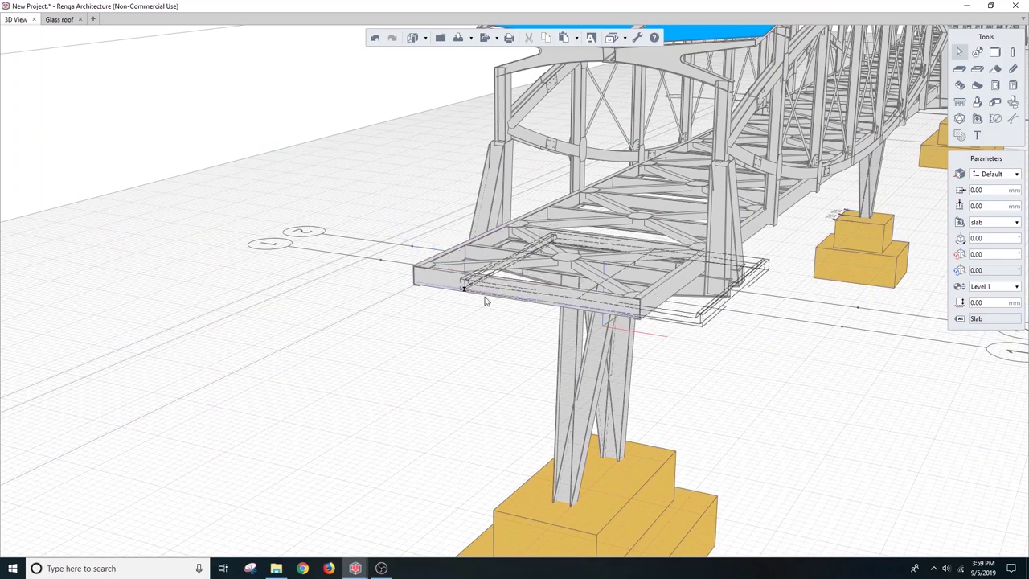
left_click(418, 265)
mouse_move(419, 265)
middle_mouse_down()
mouse_move(694, 443)
mouse_move(533, 317)
middle_mouse_up()
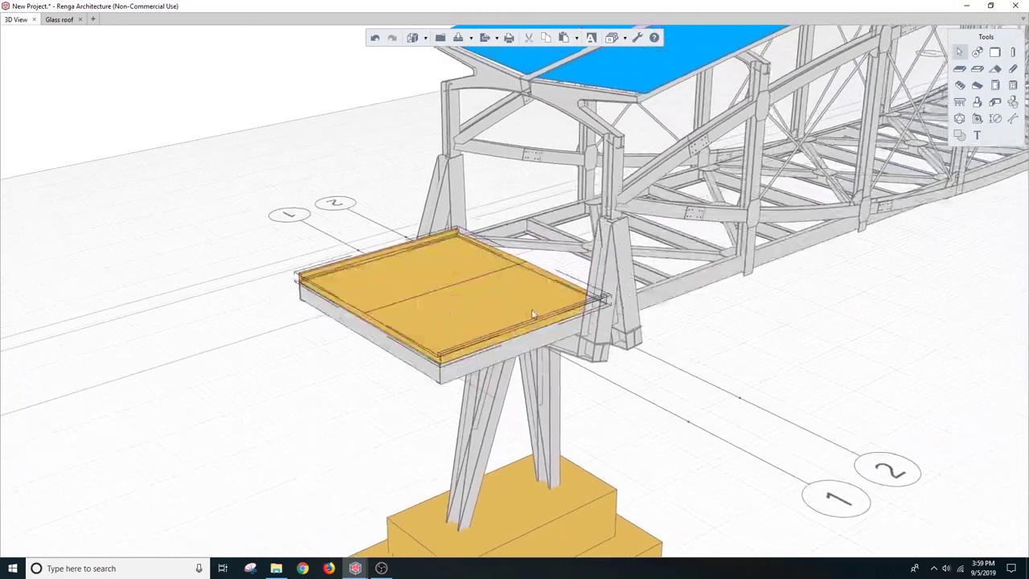
left_click(299, 283)
left_click(434, 285)
Step: Linearly array the deck slab at 3000 mm spacing to the far end of the bridge
middle_click_drag(434, 286, 976, 197)
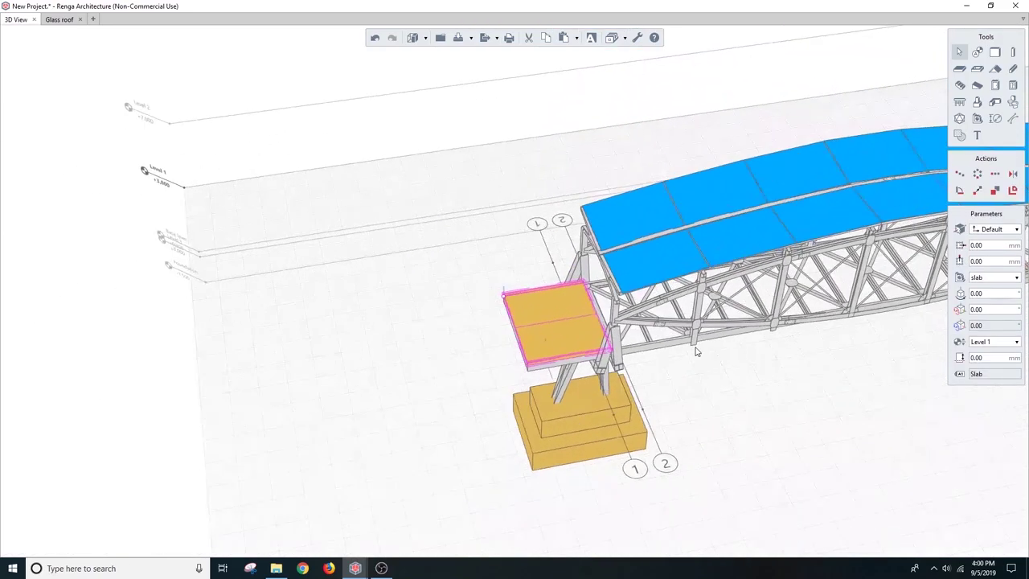
scroll(319, 302, "up", 2)
left_click(961, 175)
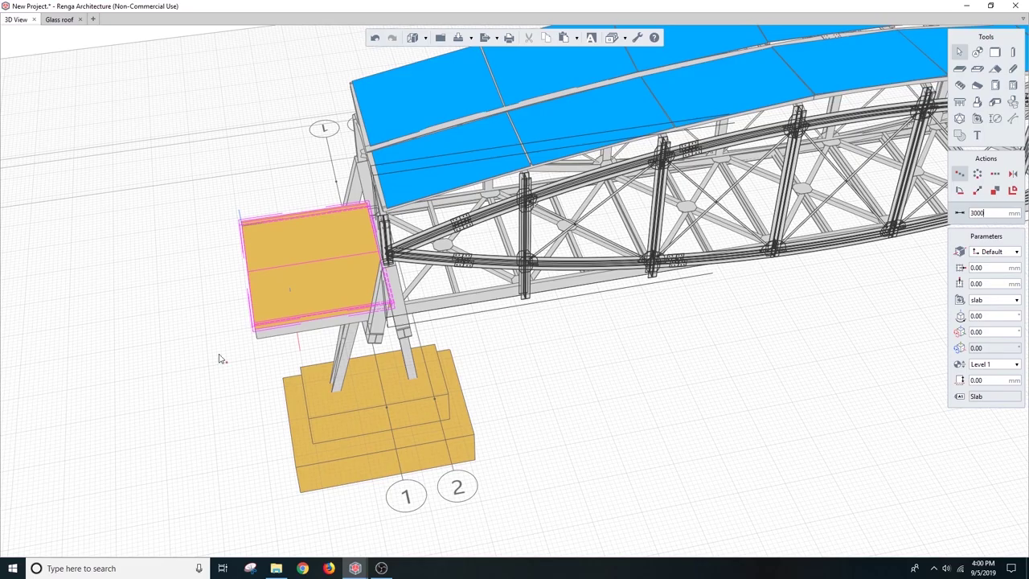
scroll(700, 273, "down", 3)
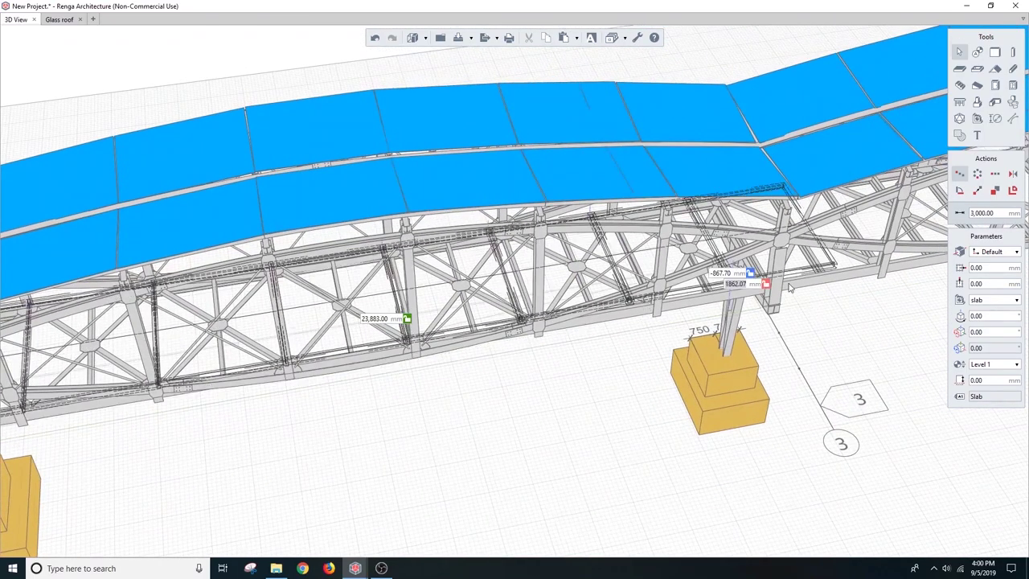
scroll(560, 167, "up", 3)
scroll(560, 167, "down", 3)
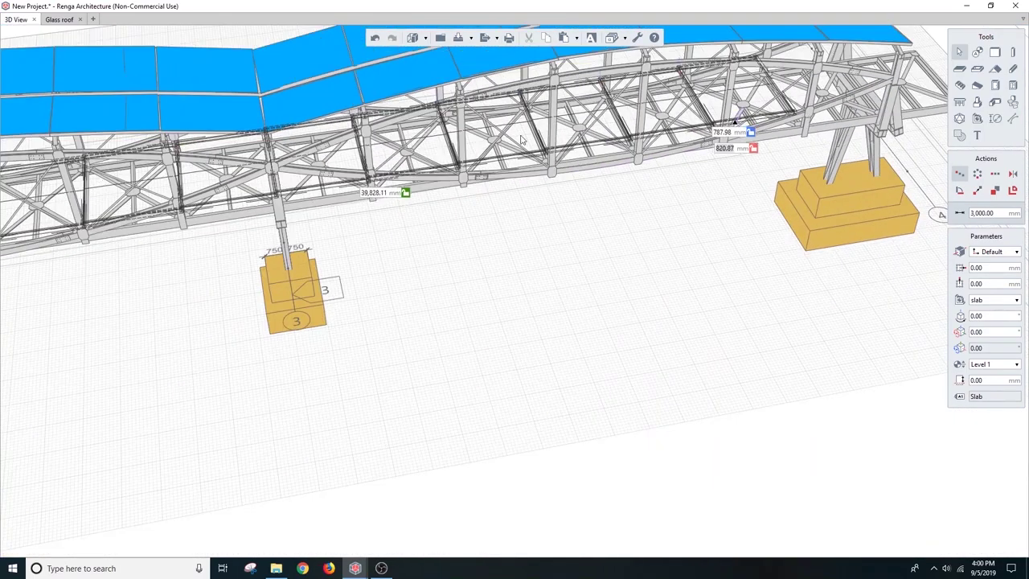
scroll(796, 107, "up", 3)
left_click(521, 150)
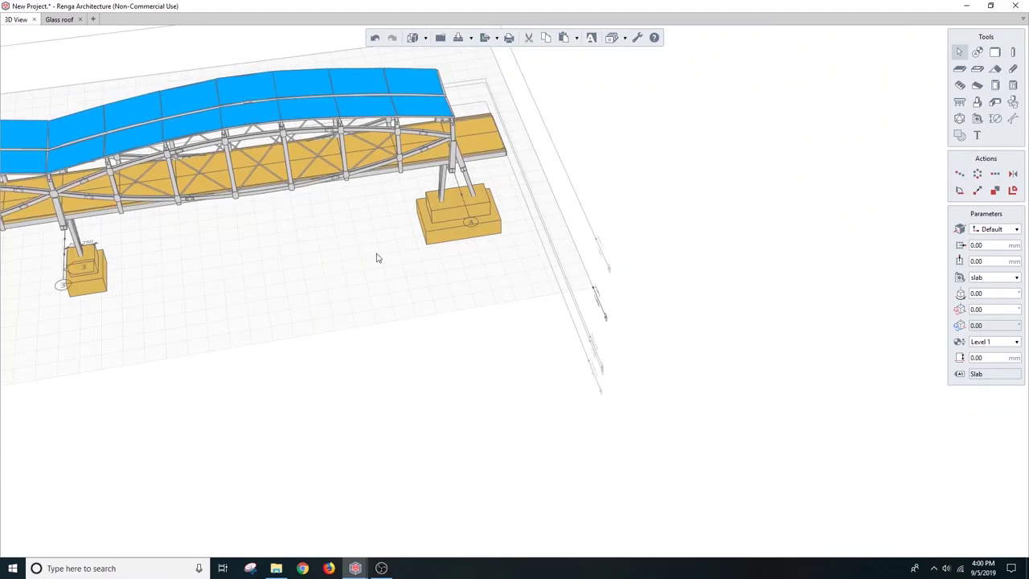
scroll(378, 257, "down", 3)
scroll(394, 264, "down", 3)
key("Escape")
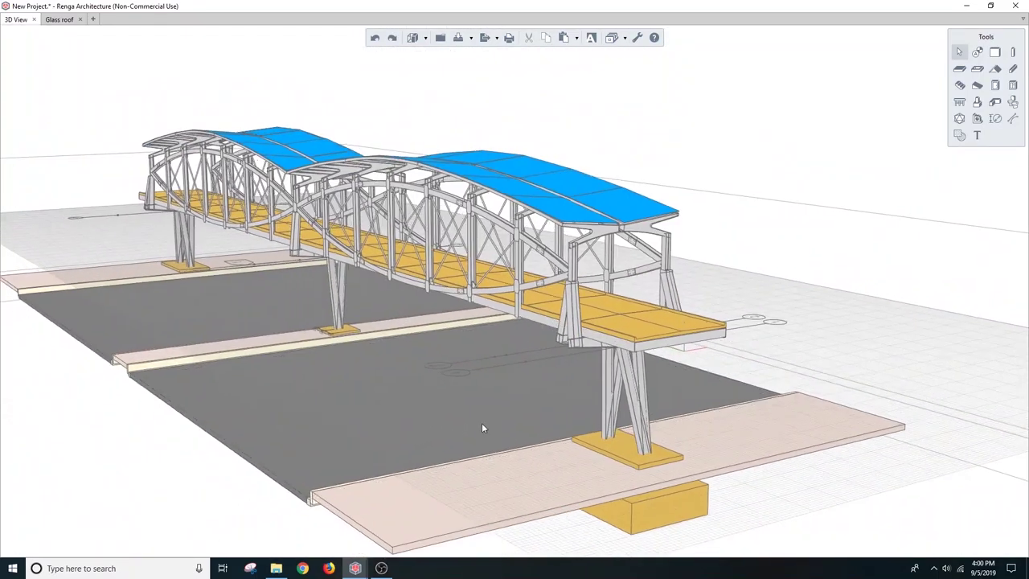
Step: Open Elevation 1 to inspect the bridge cross-section
mouse_move(481, 423)
middle_mouse_down()
mouse_move(402, 380)
mouse_move(480, 441)
middle_mouse_up()
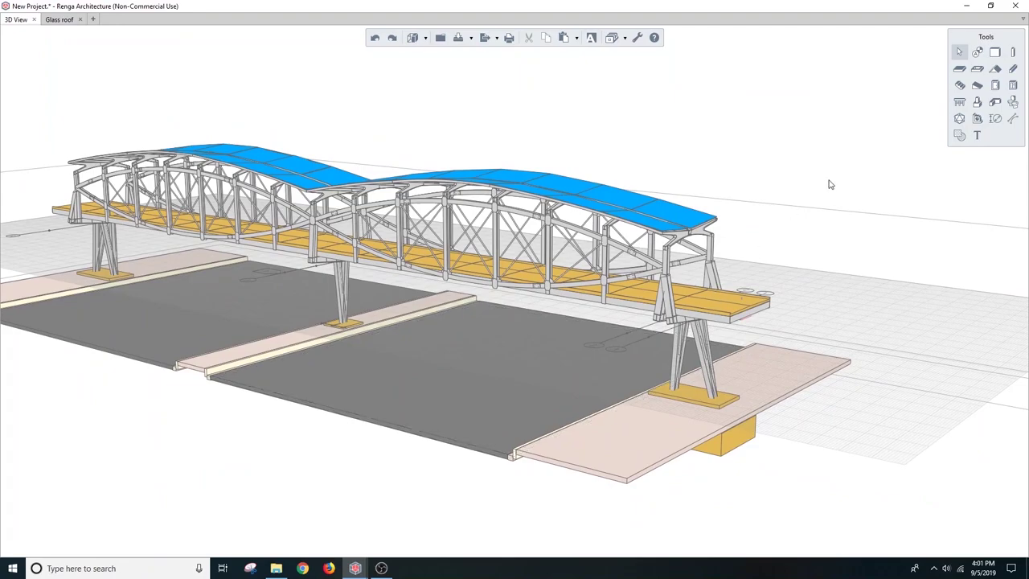
middle_click_drag(827, 329, 653, 343)
double_click(591, 376)
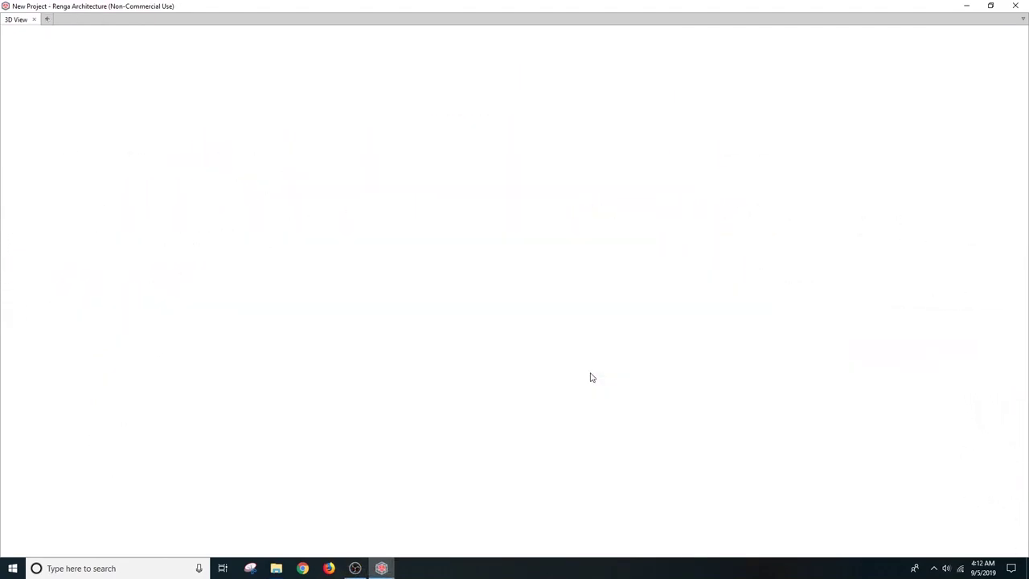
scroll(596, 371, "up", 2)
scroll(596, 371, "down", 2)
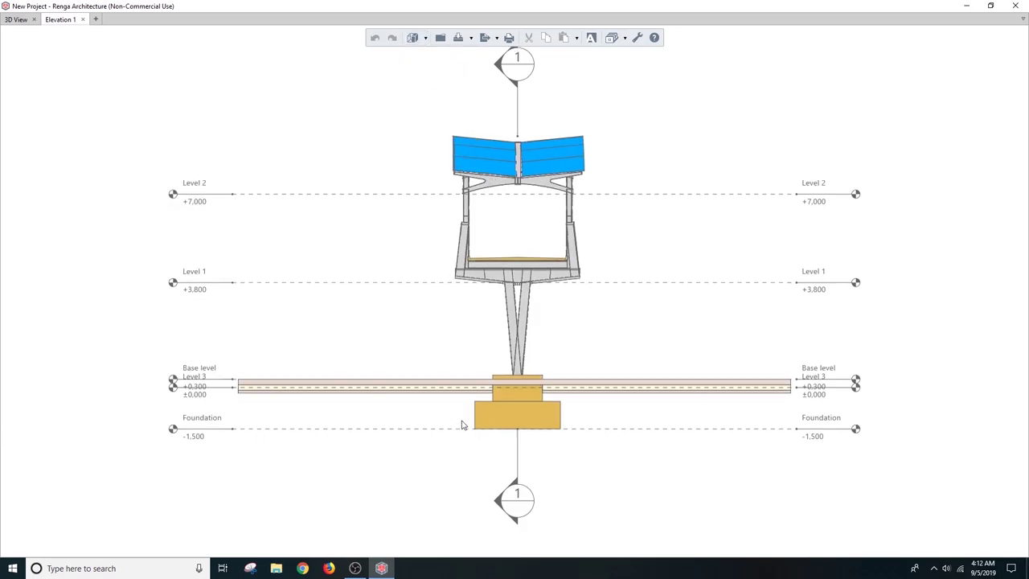
scroll(526, 421, "up", 2)
middle_click_drag(471, 416, 472, 399)
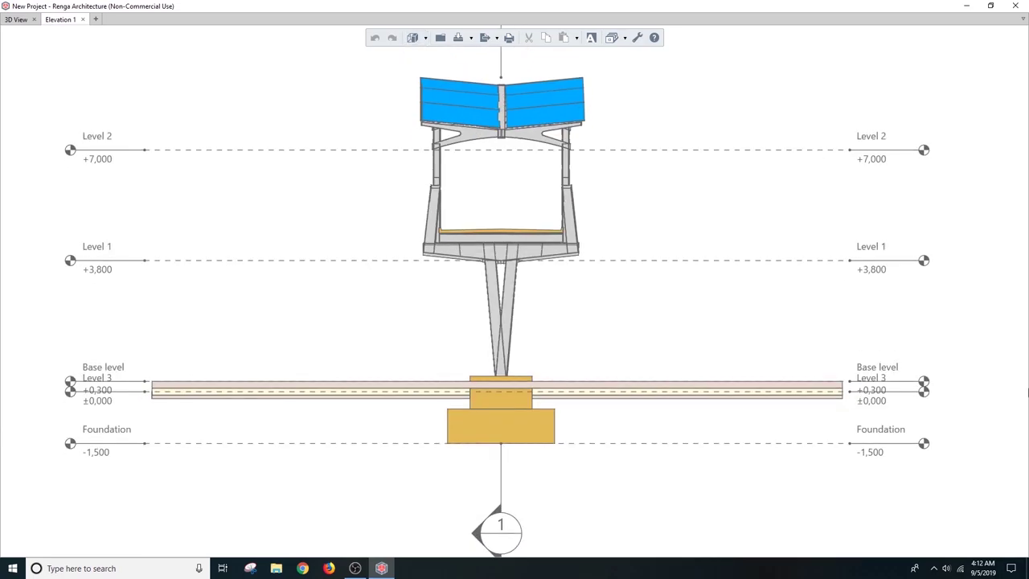
Step: Open the side elevation in Color display, pan along it, then close the cross-section elevation
left_click(16, 20)
mouse_move(686, 225)
right_mouse_down()
mouse_move(696, 275)
mouse_move(361, 260)
right_mouse_up()
scroll(333, 255, "up", 5)
double_click(334, 255)
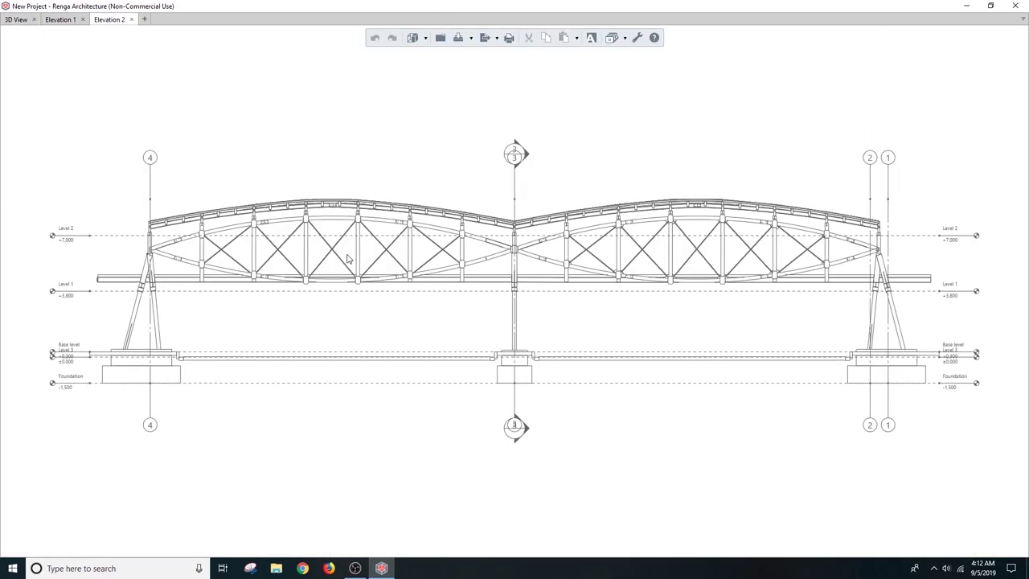
left_click(428, 79)
scroll(484, 263, "up", 2)
middle_click_drag(456, 308, 530, 296)
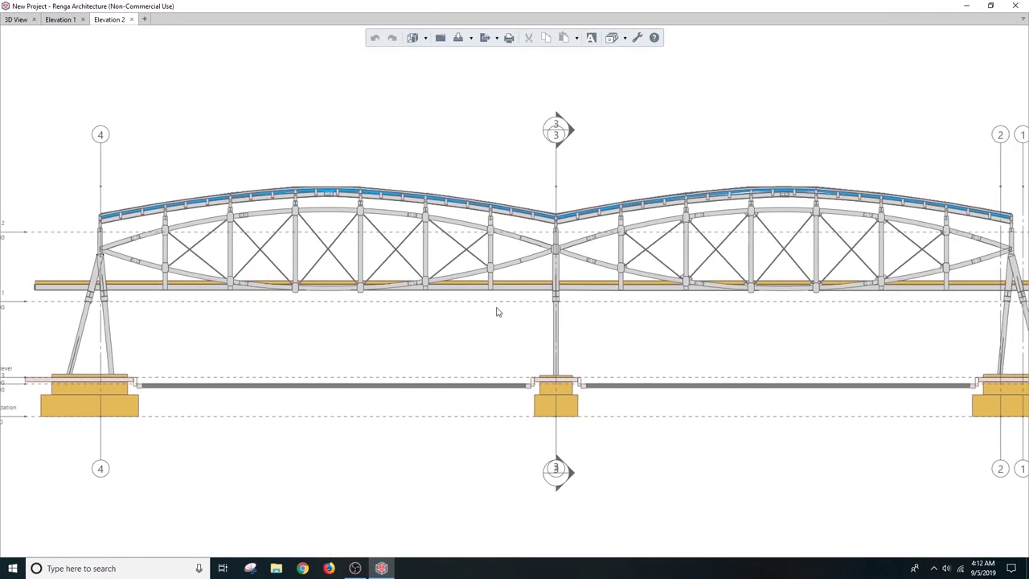
scroll(530, 296, "right", 5)
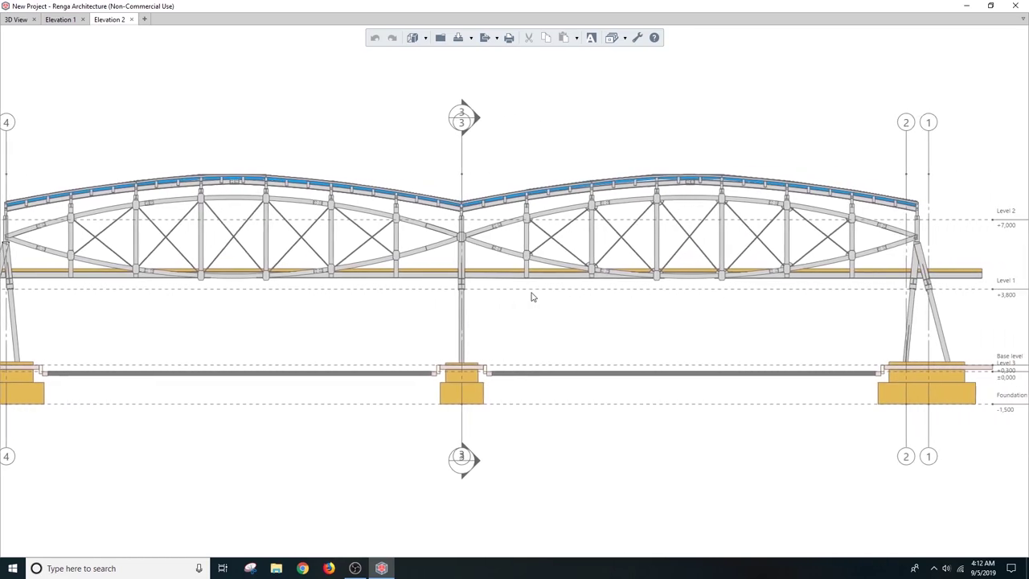
scroll(533, 294, "right", 3)
scroll(533, 294, "down", 1)
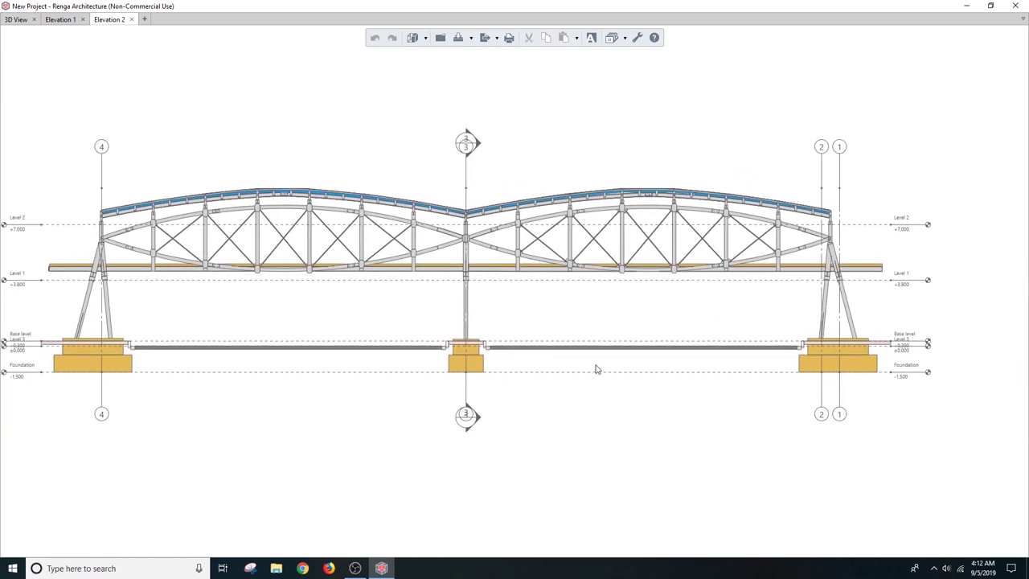
left_click(61, 19)
left_click(82, 20)
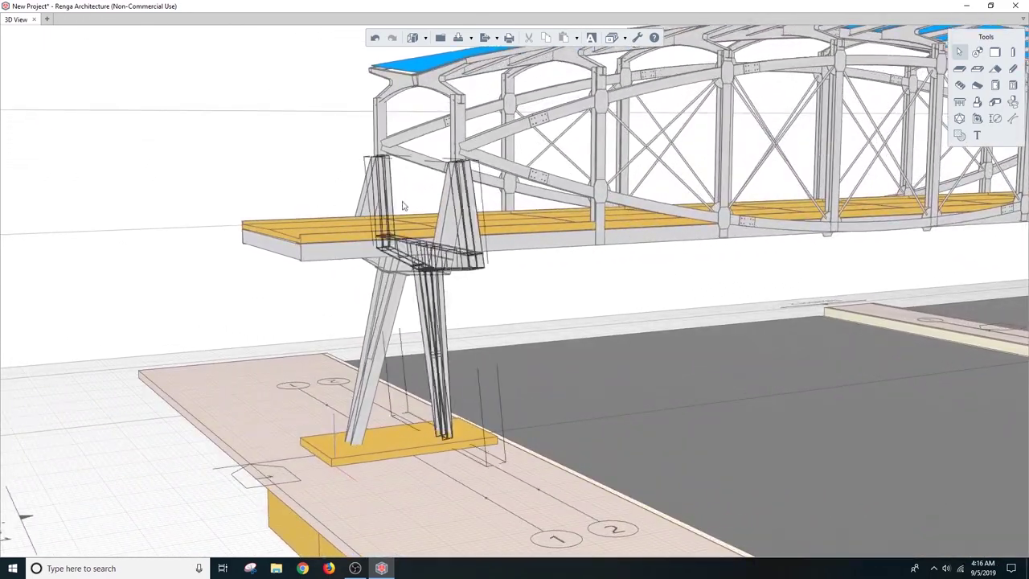
Step: Open the truss side as the Part 1 assembly and dock it beside the 3D View
double_click(554, 184)
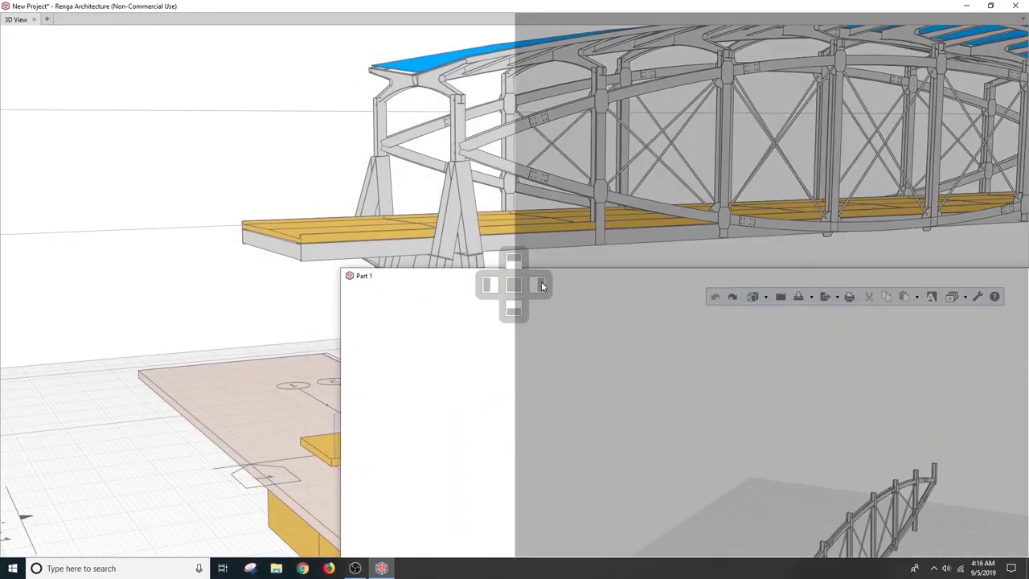
left_click_drag(63, 20, 544, 285)
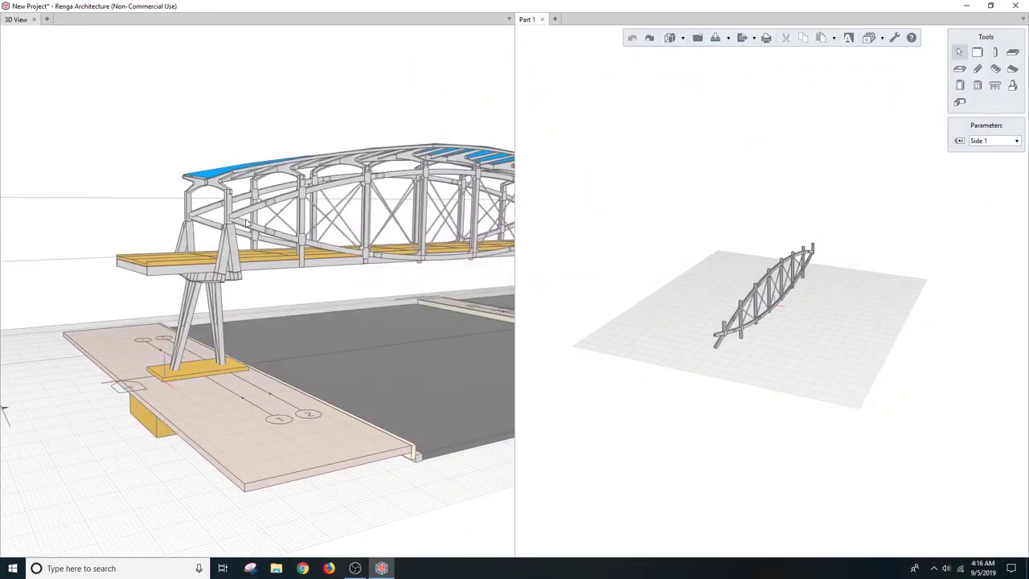
scroll(666, 284, "up", 5)
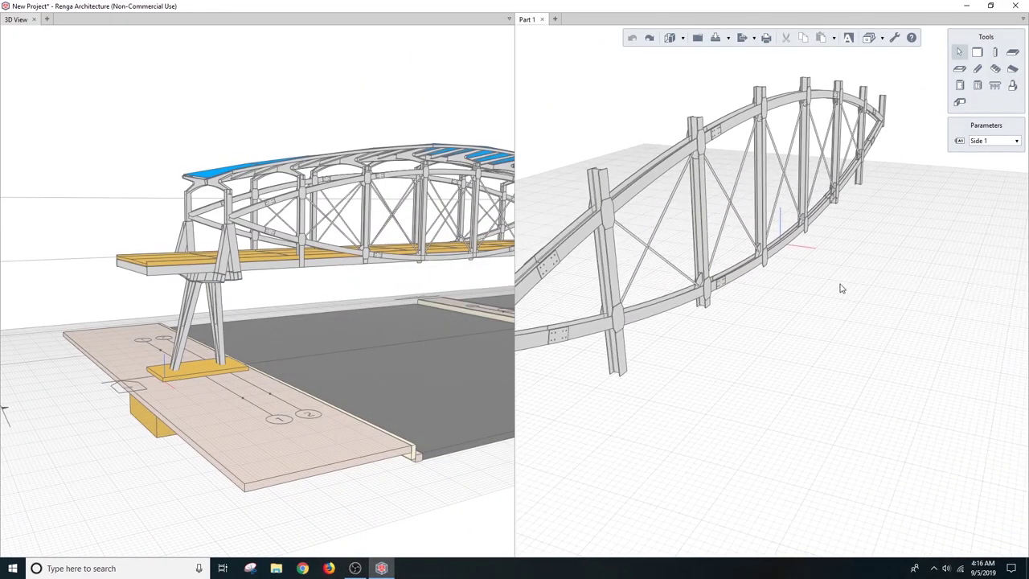
Step: Delete the X-brace bars from one truss panel in the Part 1 assembly
middle_click_drag(772, 308, 635, 236)
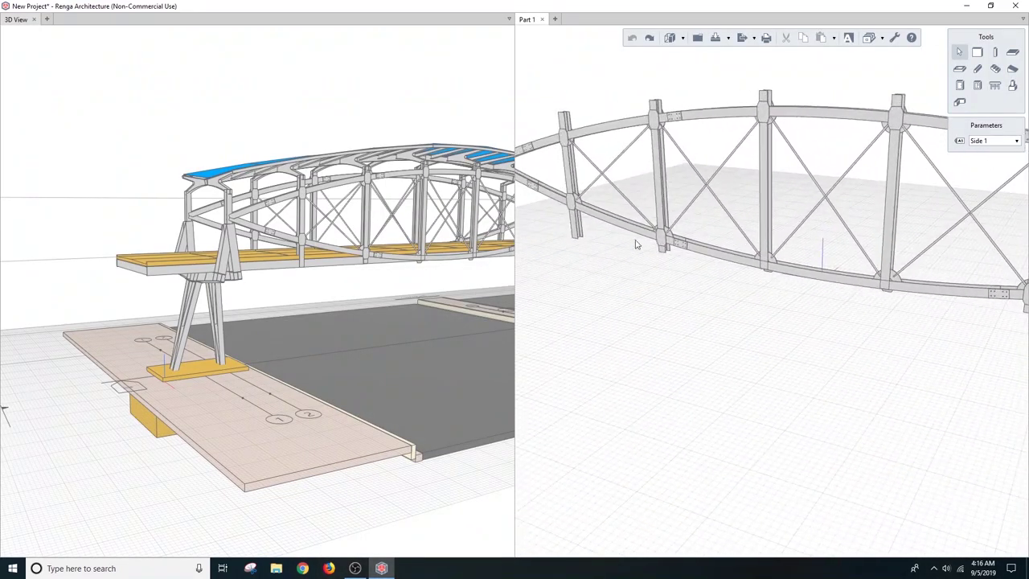
scroll(642, 356, "up", 3)
middle_click_drag(642, 357, 681, 369)
left_click(701, 270)
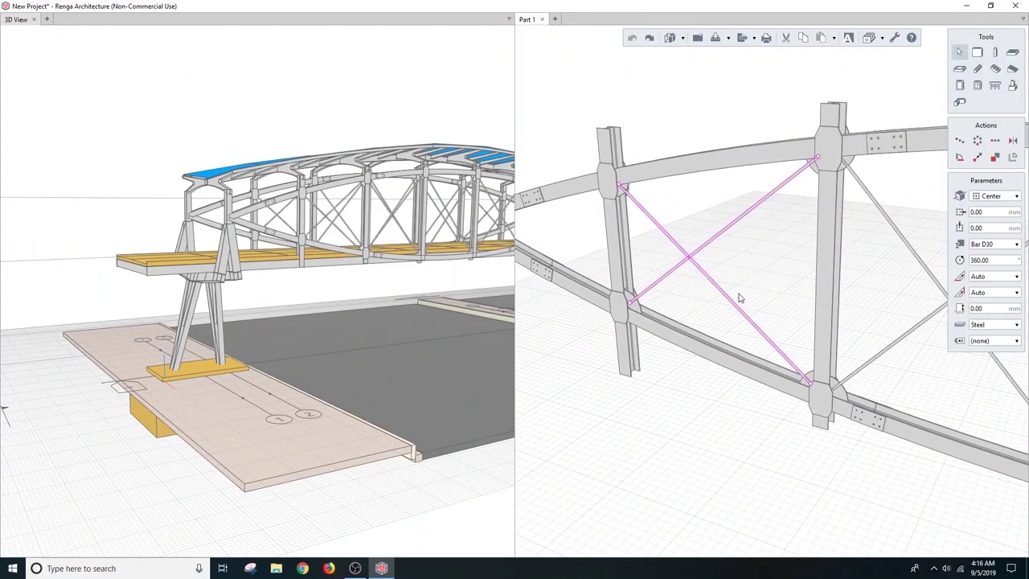
key("Delete")
Step: Orbit the bridge model and the truss assembly to check the whole truss side
left_click(341, 253)
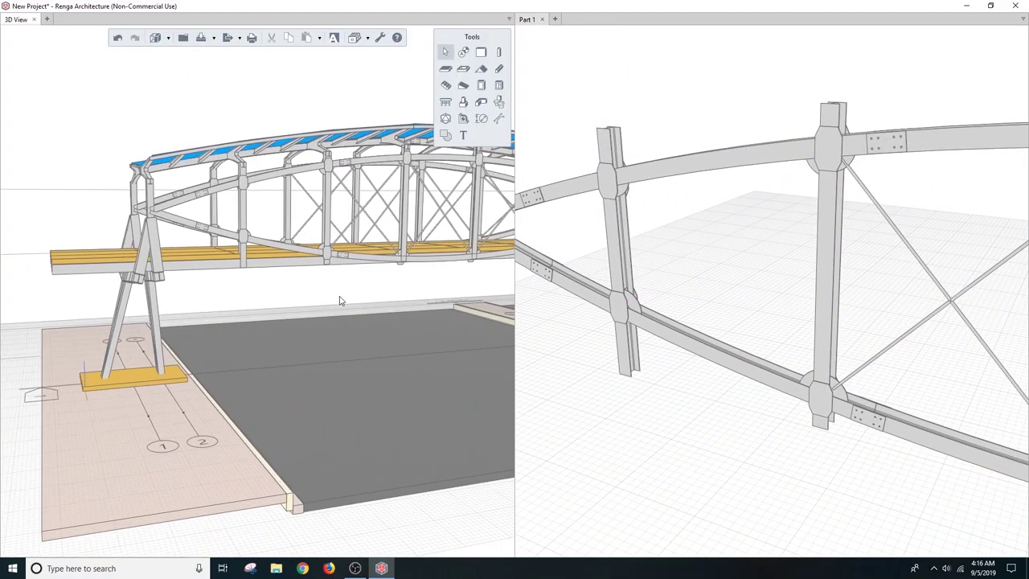
mouse_move(340, 299)
middle_mouse_down()
mouse_move(361, 312)
mouse_move(367, 287)
middle_mouse_up()
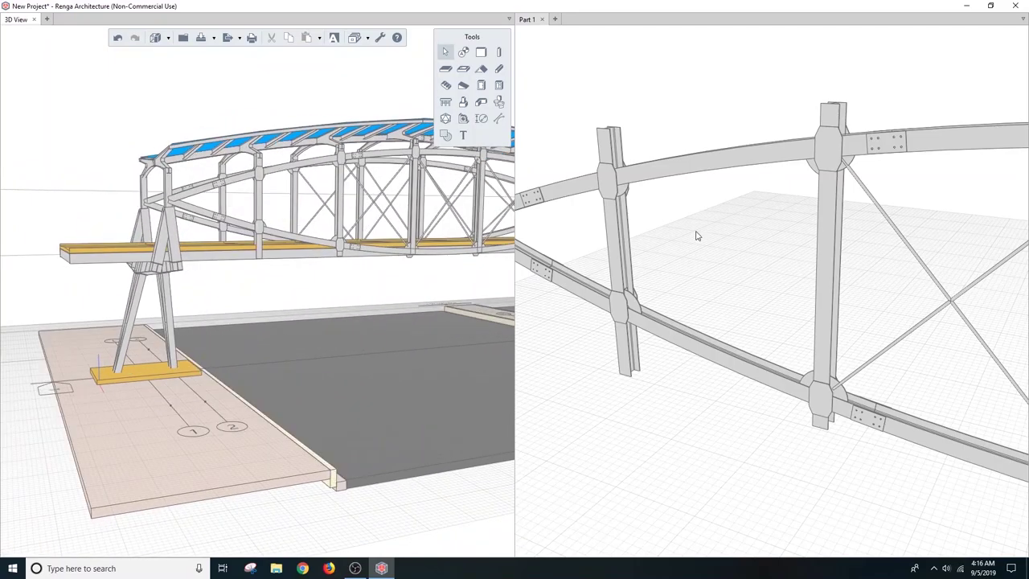
left_click(697, 235)
scroll(697, 235, "down", 5)
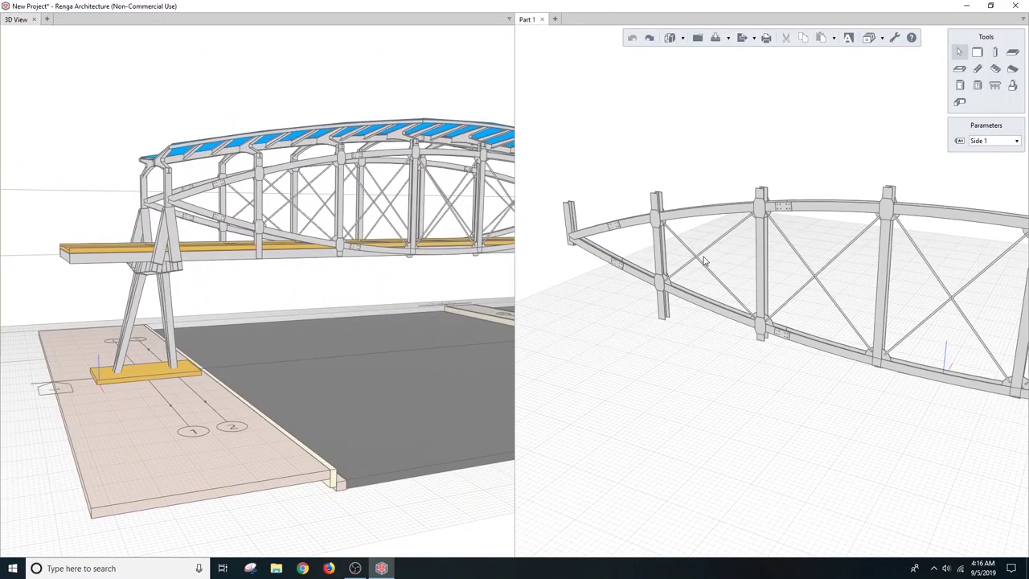
mouse_move(697, 236)
middle_mouse_down()
mouse_move(678, 241)
mouse_move(875, 106)
middle_mouse_up()
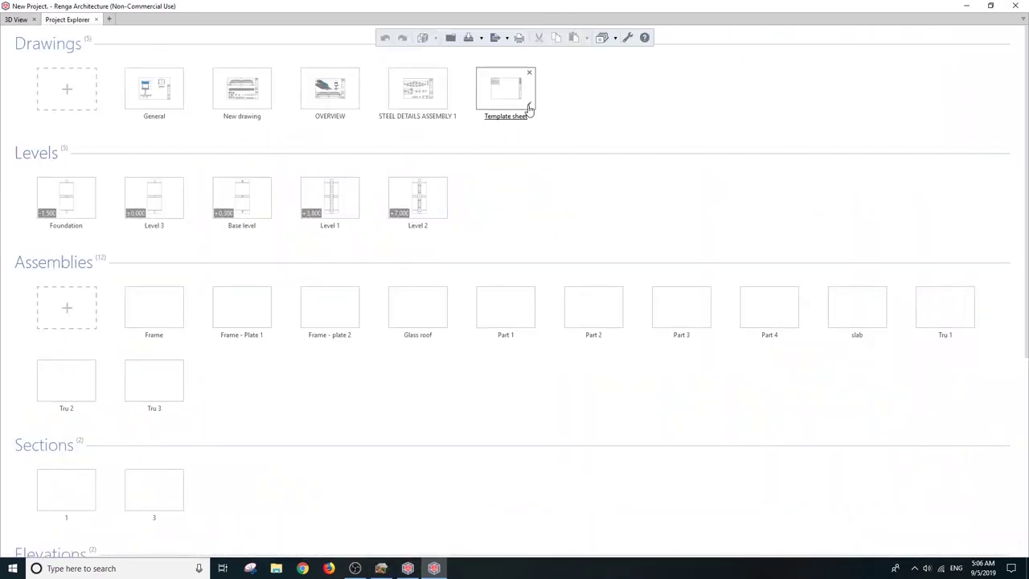
Step: Clear the old contents of the Template sheet and set it to A2 Landscape
left_click(515, 95)
left_click_drag(842, 86, 246, 488)
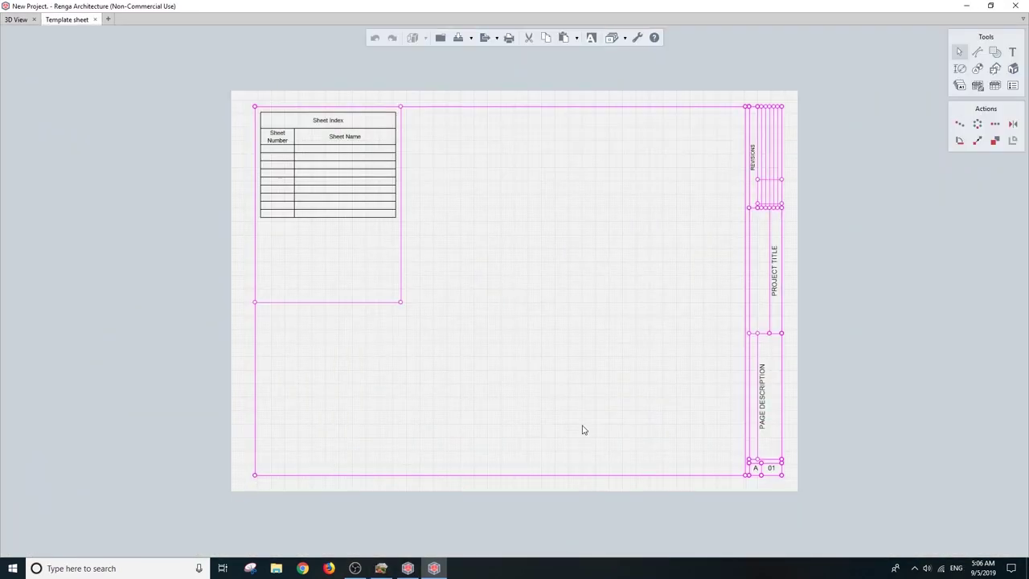
key("Delete")
left_click(1015, 123)
left_click(991, 161)
Step: Draw a rectangular border frame around the sheet with the Line tool
left_click(978, 52)
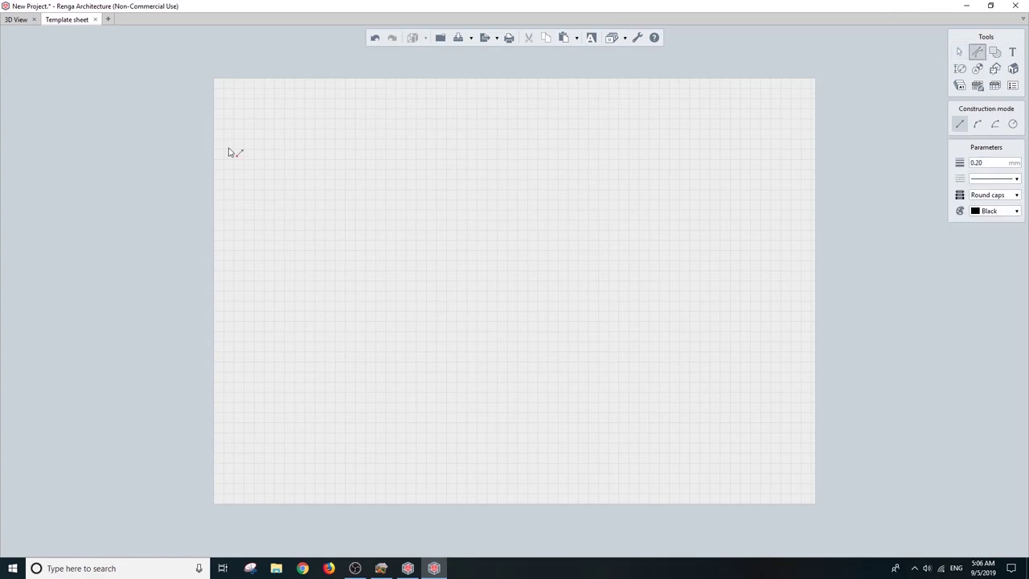
left_click(234, 94)
type("560")
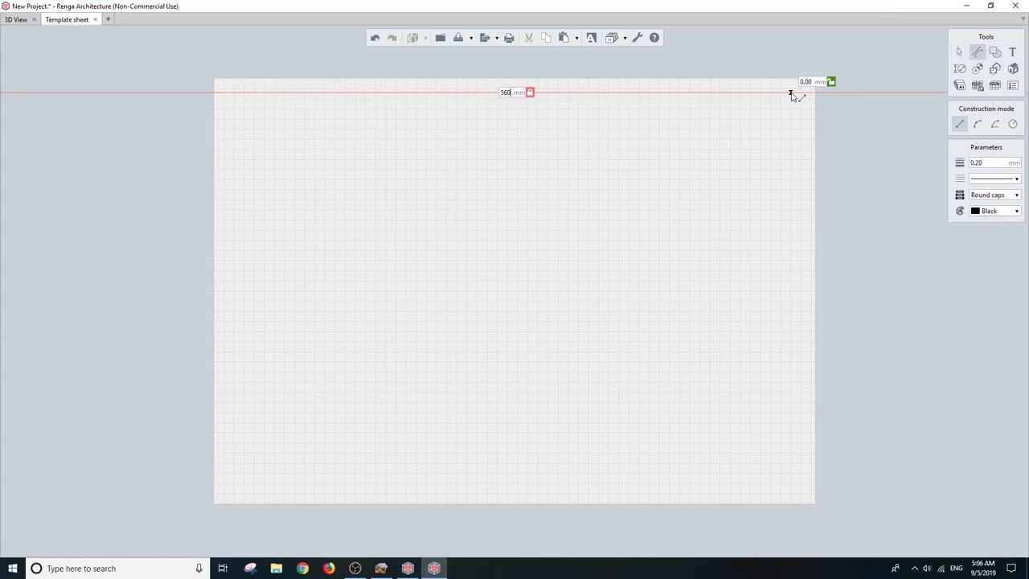
left_click(800, 93)
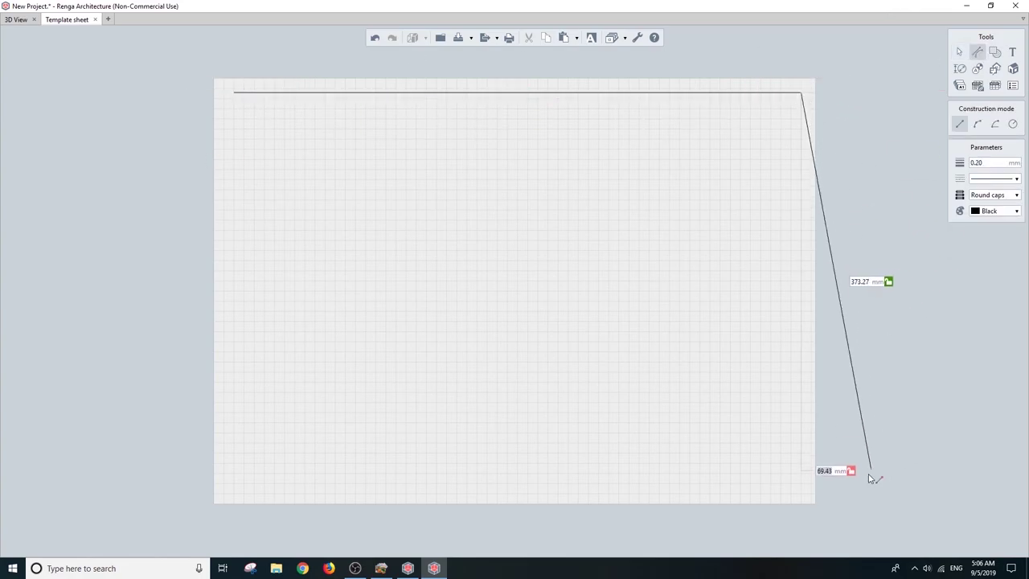
left_click(801, 497)
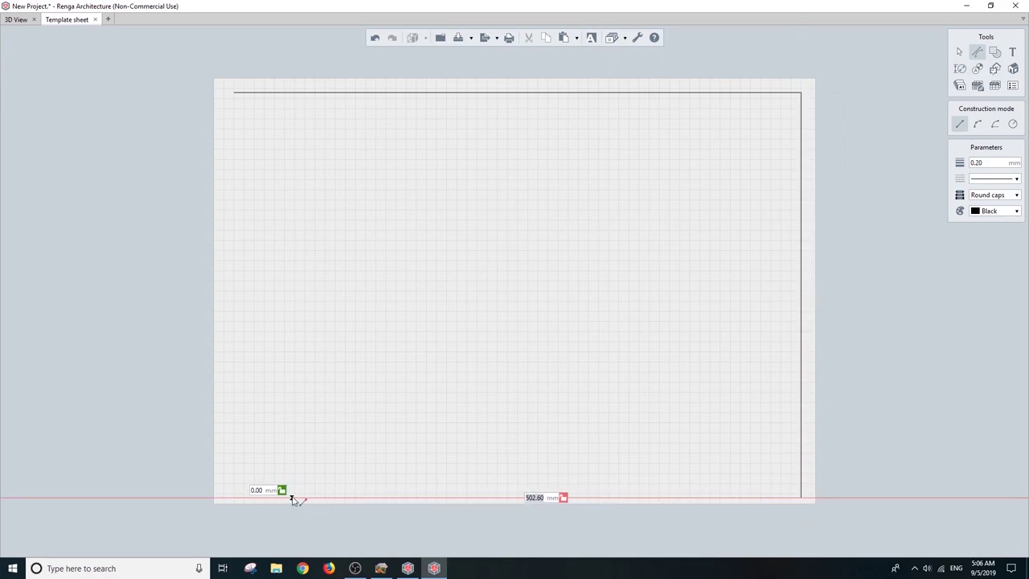
left_click(234, 497)
left_click(233, 93)
Step: Place a Cabinet 30° projection 3D view of the bridge on the sheet
key("Escape")
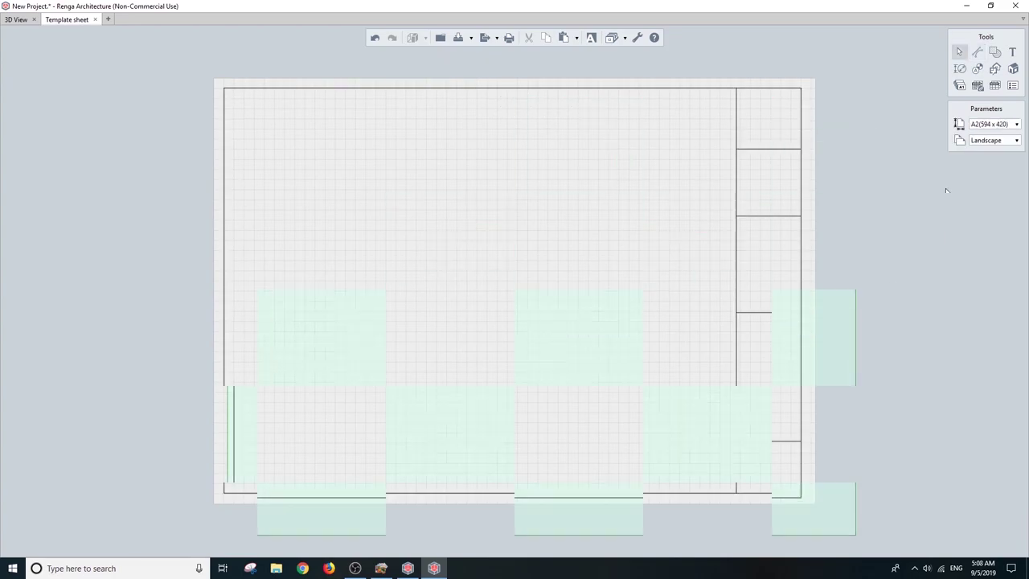
left_click(996, 68)
left_click(1016, 124)
left_click(987, 136)
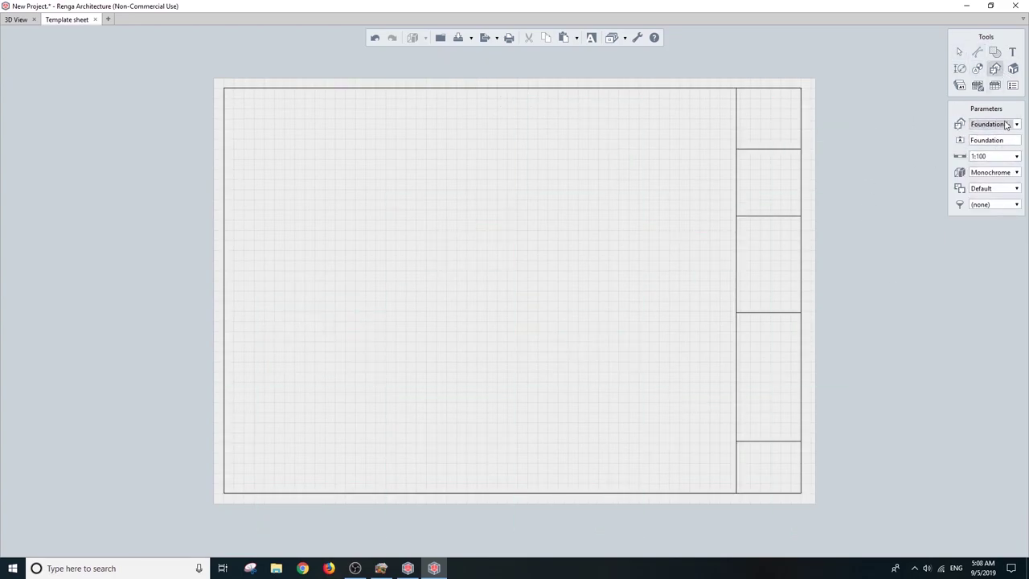
left_click(1016, 124)
key("Escape")
left_click(1013, 68)
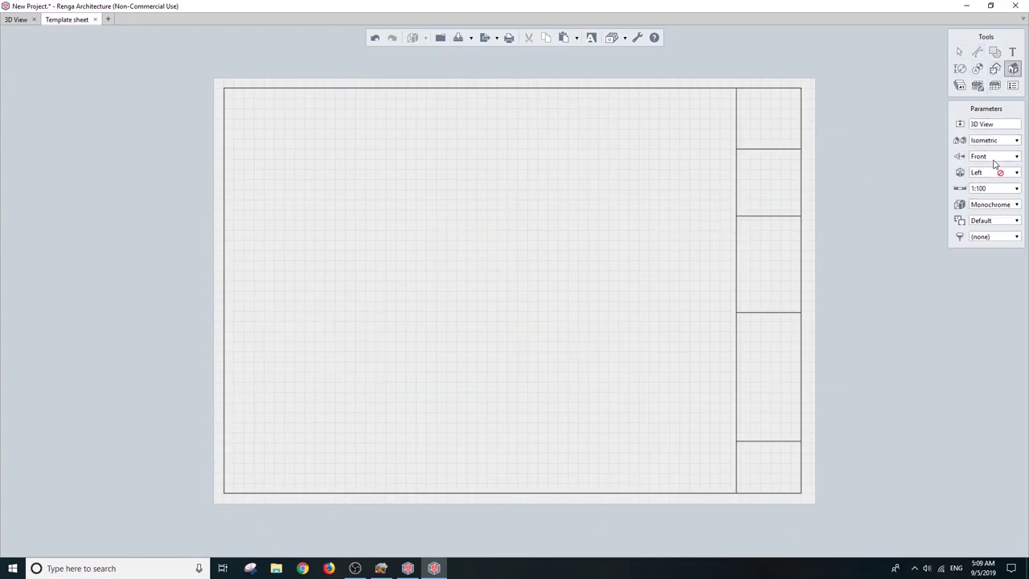
left_click(1016, 140)
left_click(989, 216)
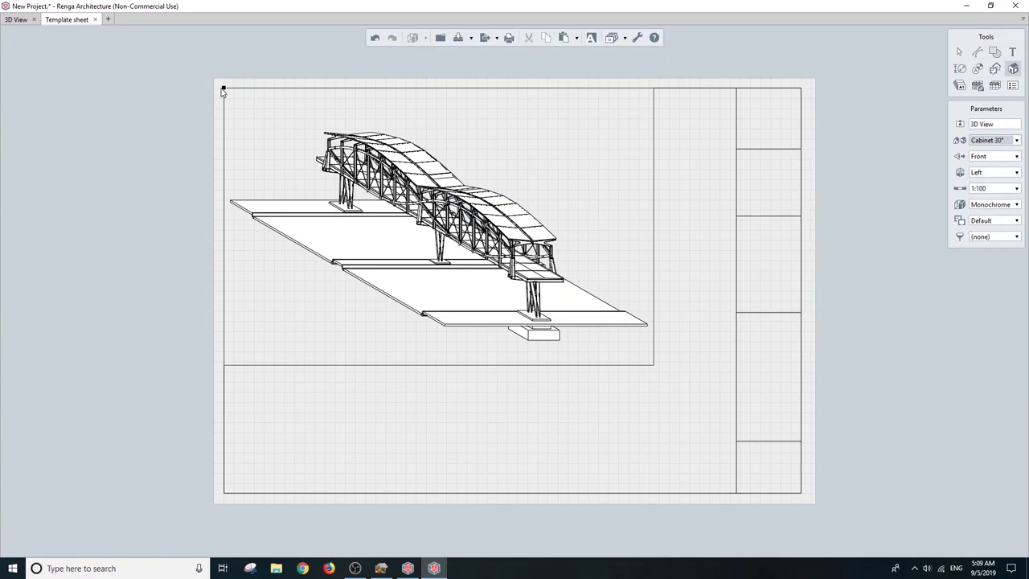
left_click(651, 363)
Step: Trim the 3D view's frame, move it to the top-left, and display it in Color
left_click_drag(653, 364, 654, 346)
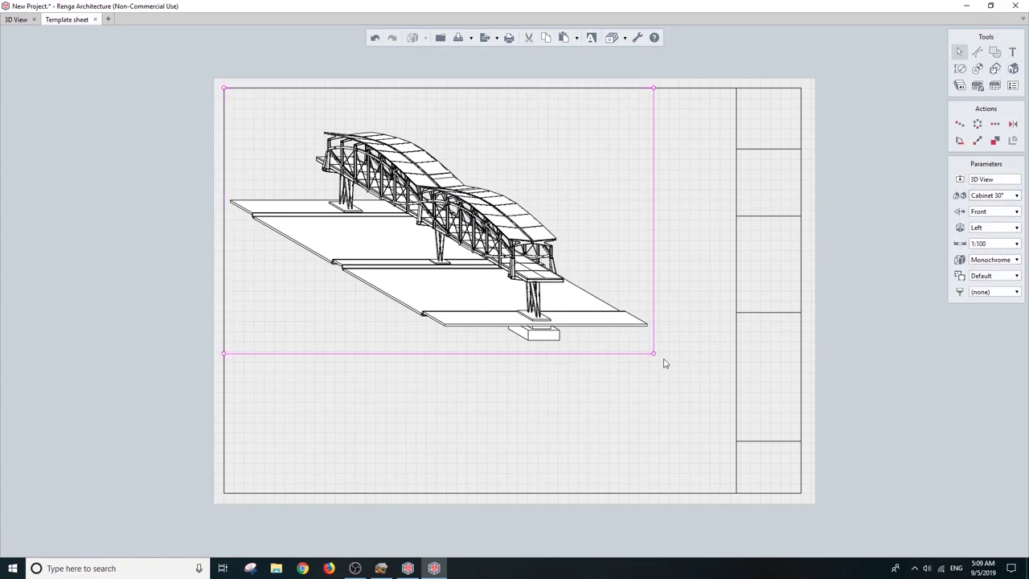
left_click_drag(652, 87, 653, 115)
left_click_drag(230, 116, 272, 115)
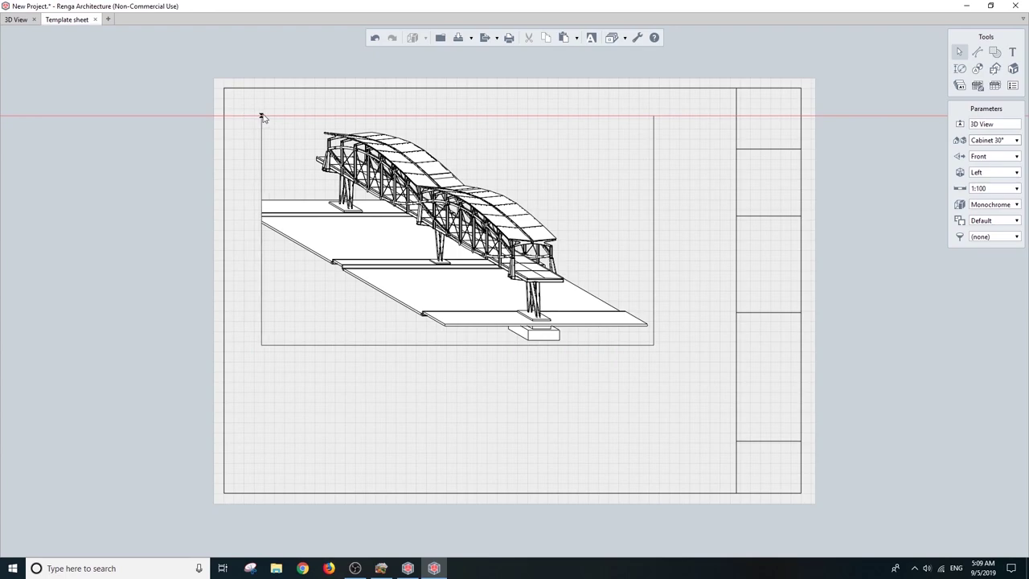
left_click_drag(654, 347, 606, 319)
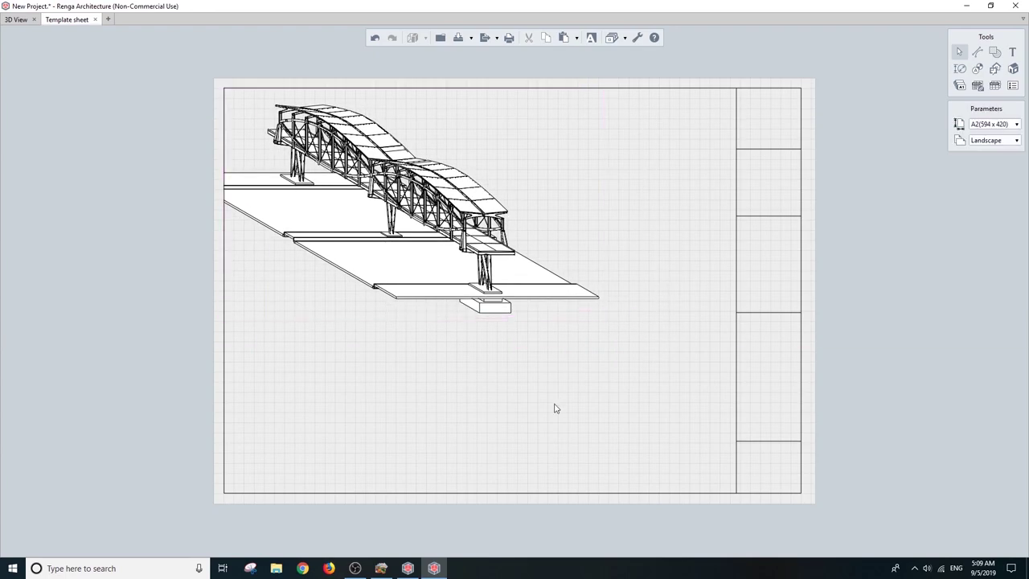
left_click(1011, 260)
left_click(988, 273)
Step: Place a section 3 cross-section view and trim its frame tightly around the bridge
left_click(995, 69)
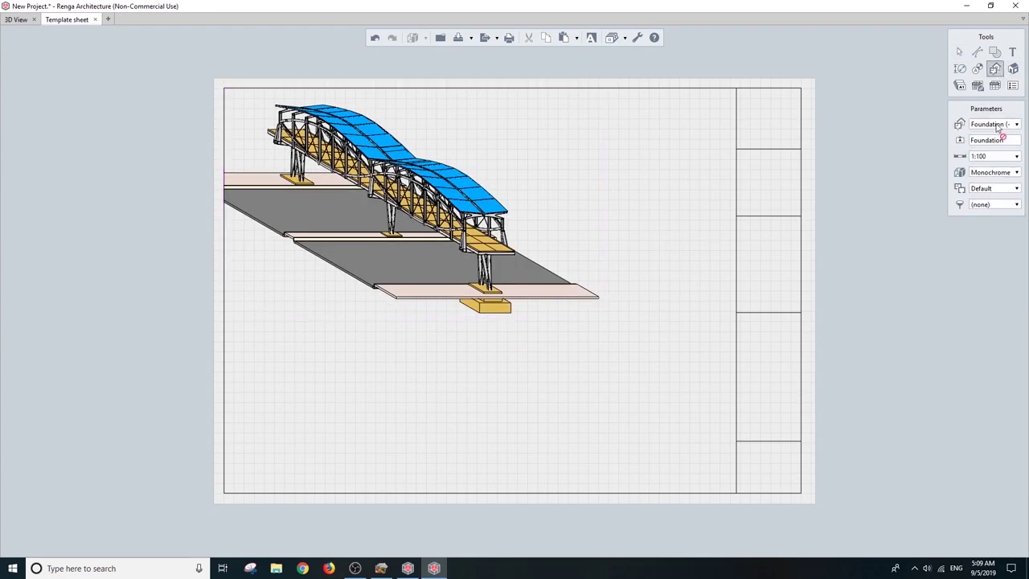
left_click(1016, 124)
left_click(980, 214)
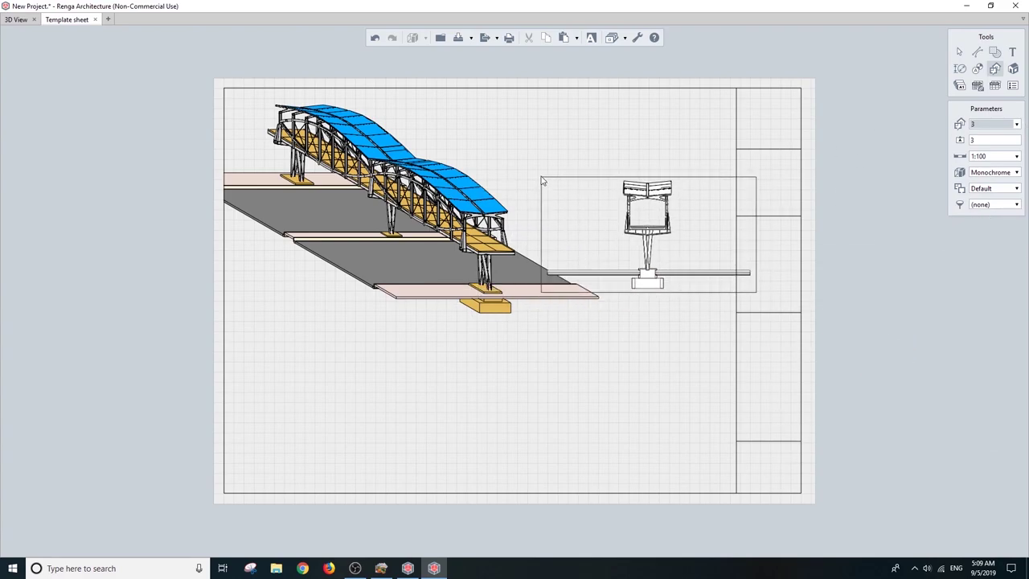
left_click(665, 181)
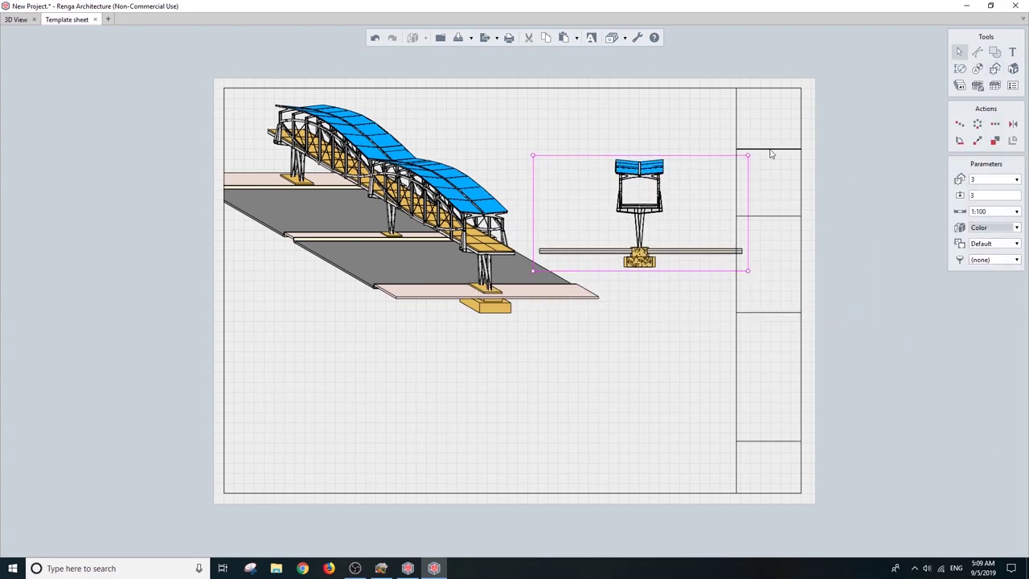
left_click_drag(748, 155, 687, 158)
left_click_drag(532, 155, 587, 148)
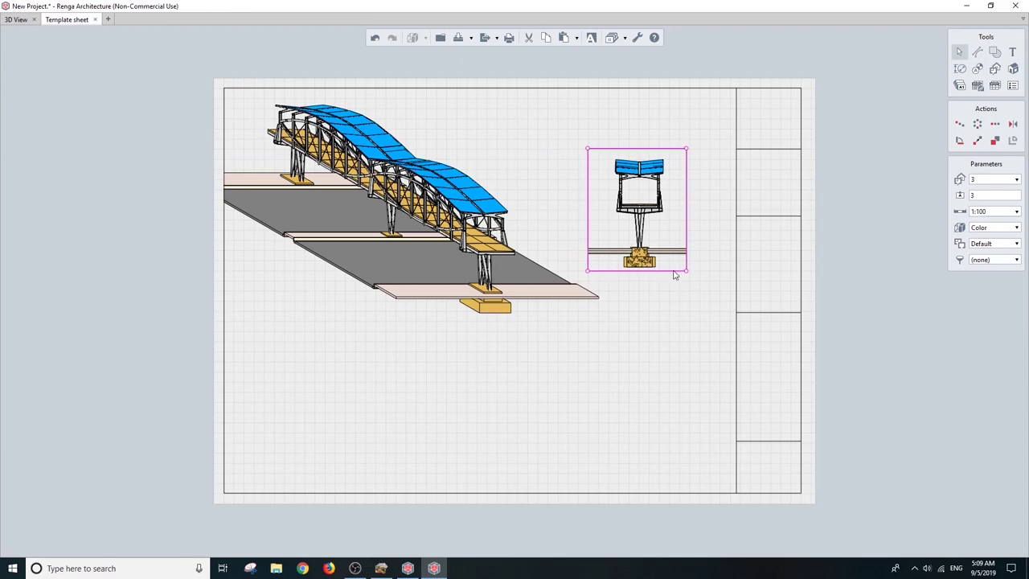
left_click_drag(688, 272, 705, 283)
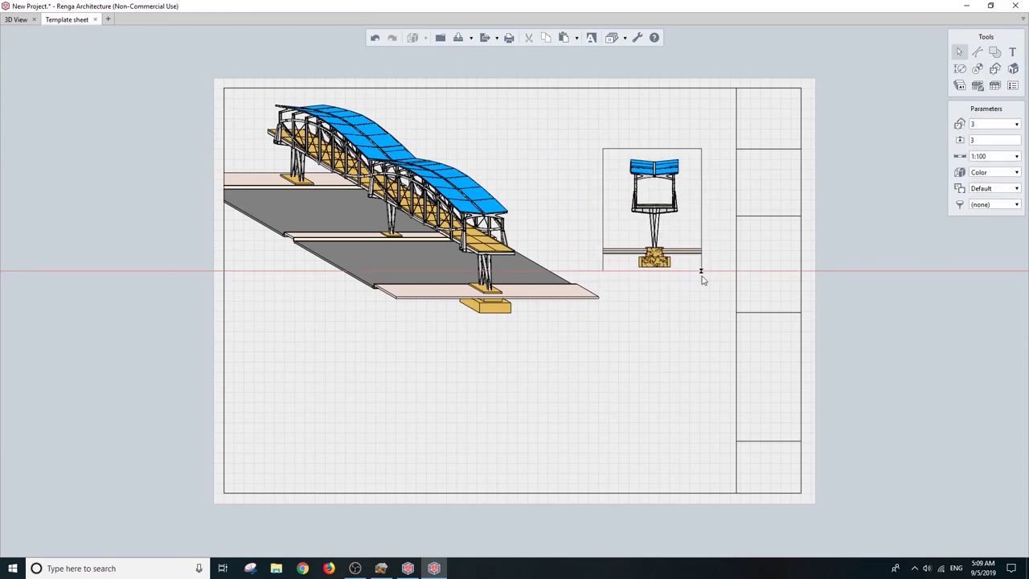
Step: Place a coloured level 1 side elevation along the bottom of the sheet
left_click(674, 351)
left_click(995, 68)
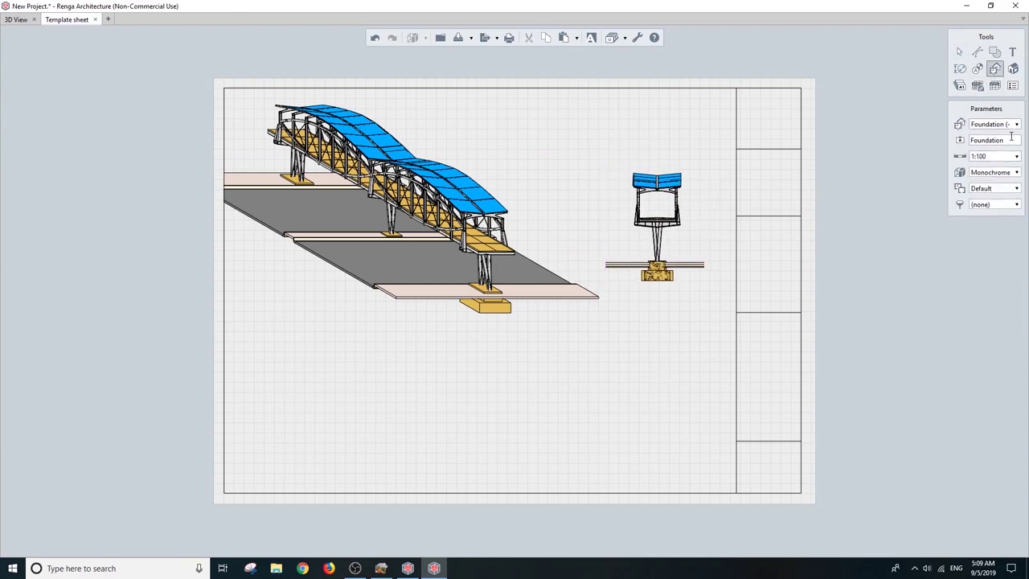
left_click(1015, 123)
left_click(985, 211)
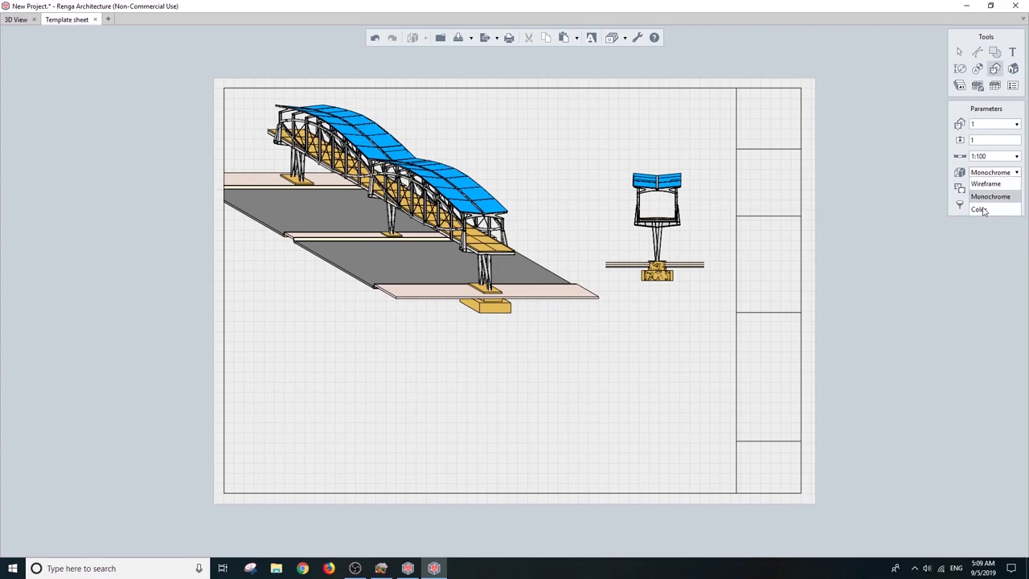
left_click(981, 210)
left_click(232, 366)
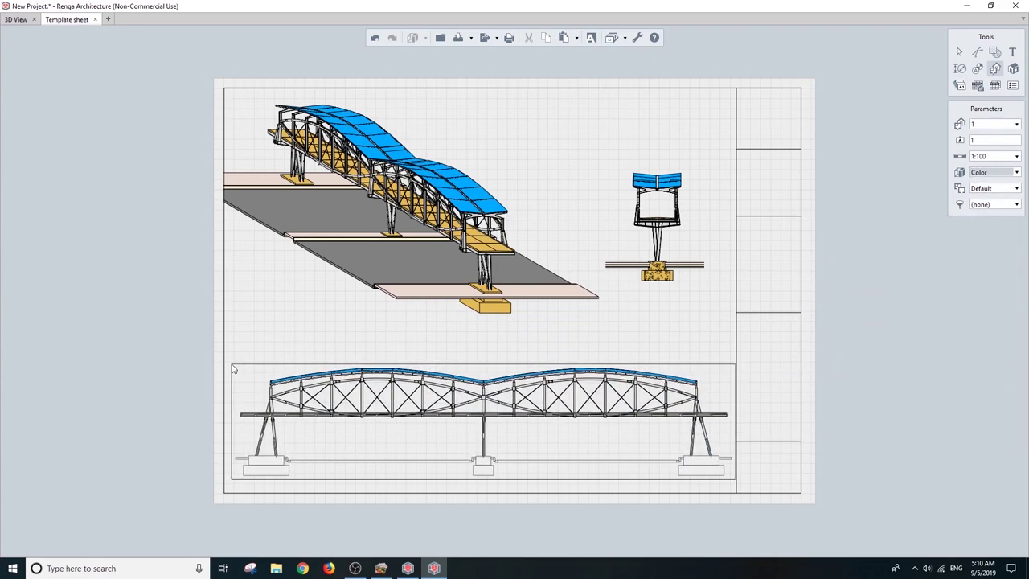
key("Escape")
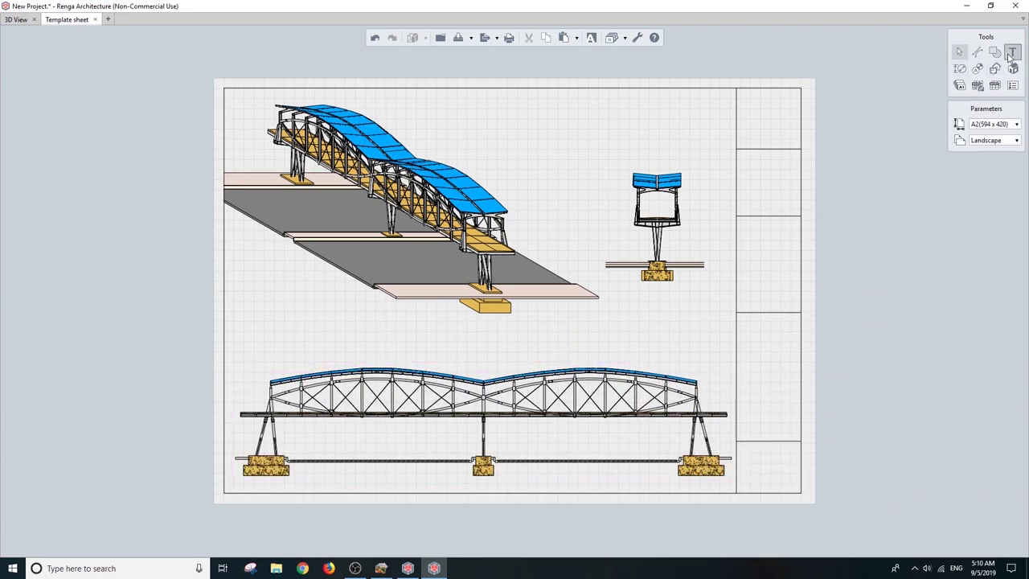
Step: Add a bold, centred 'MẶT BÊN / TL 1:100' title above the side elevation
left_click(1012, 53)
left_click(418, 328)
left_click(491, 347)
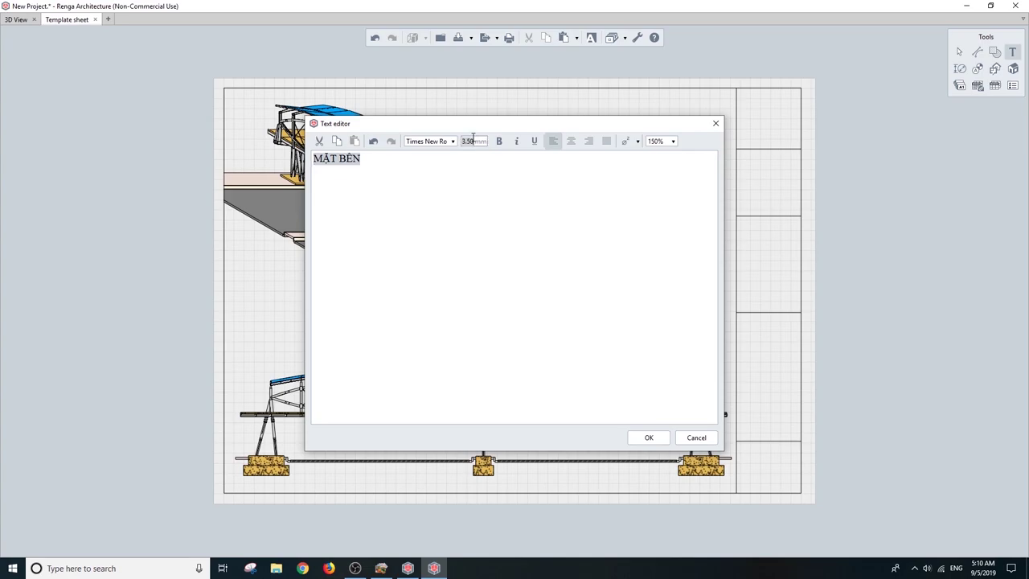
left_click(500, 142)
left_click(571, 140)
type("TL 1:100")
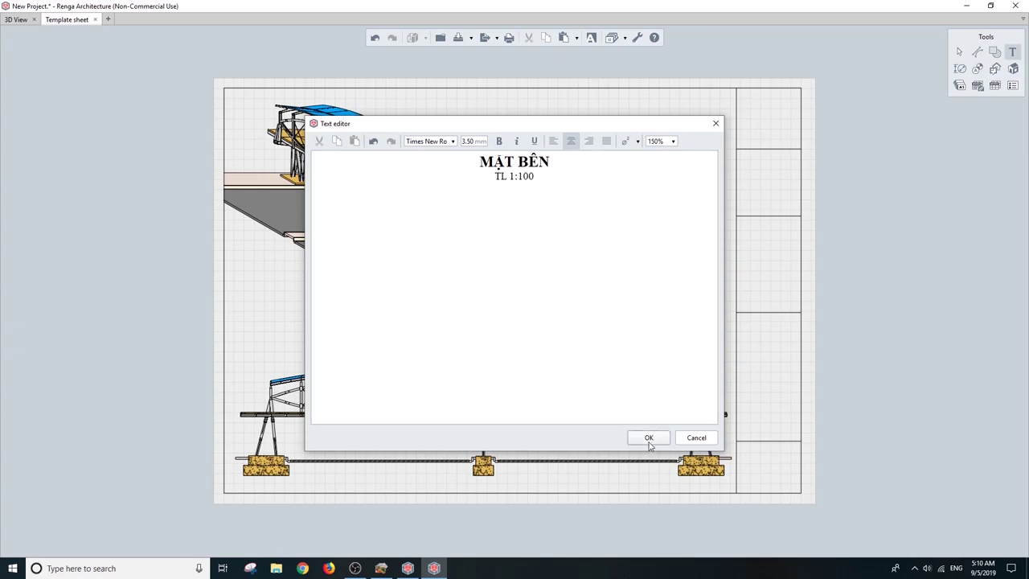
type("L 1:100")
left_click(649, 438)
left_click_drag(542, 352, 490, 347)
left_click(568, 423)
left_click(363, 317)
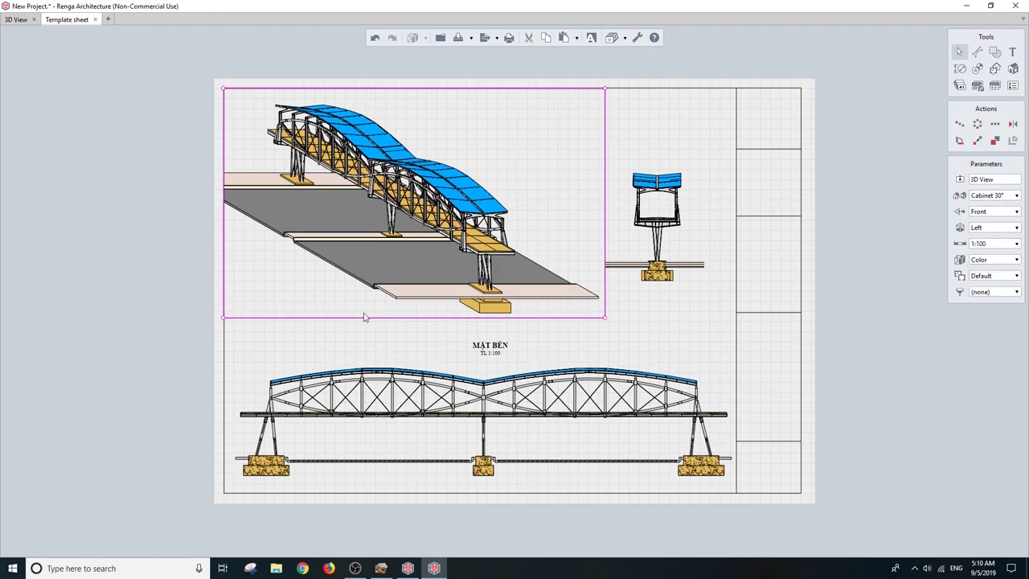
Step: Copy the title and edit the copy to 'MẶT CẮT NGANG' for the cross-section
left_click(490, 347)
key("ctrl+c")
key("ctrl+v")
double_click(656, 153)
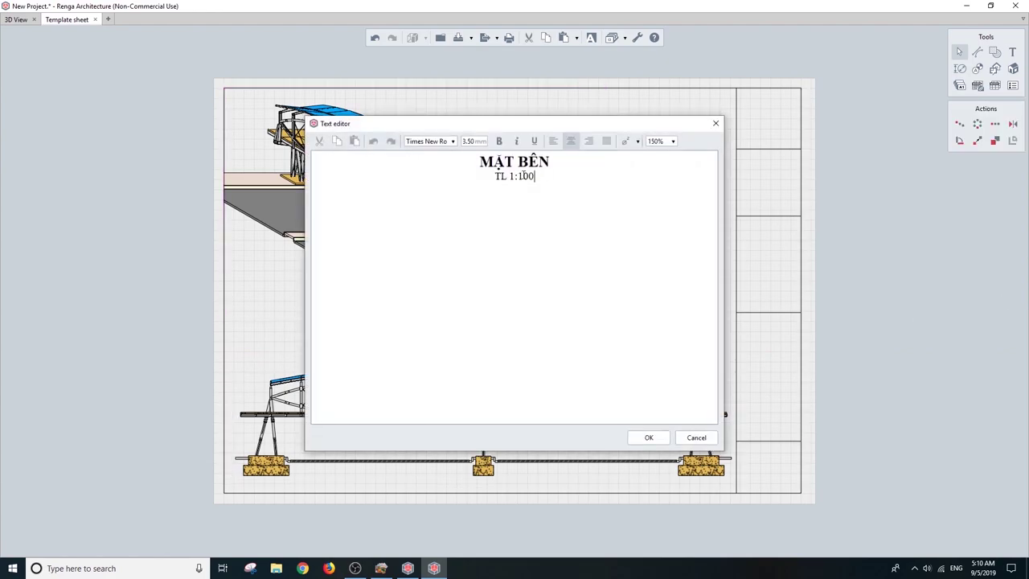
left_click(649, 438)
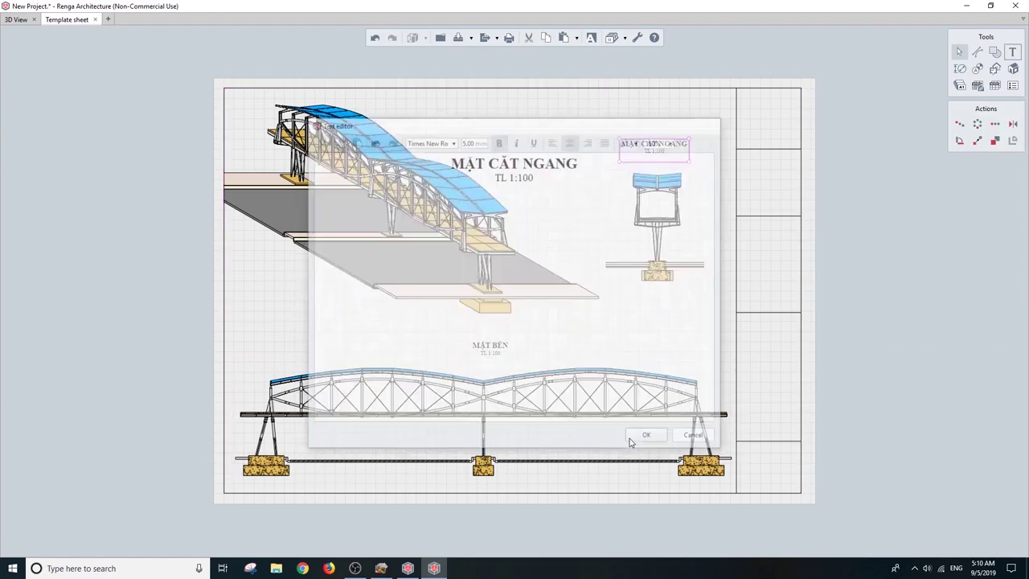
Step: Draw dashed level lines across the truss and deck on the side elevation
scroll(306, 400, "up", 5)
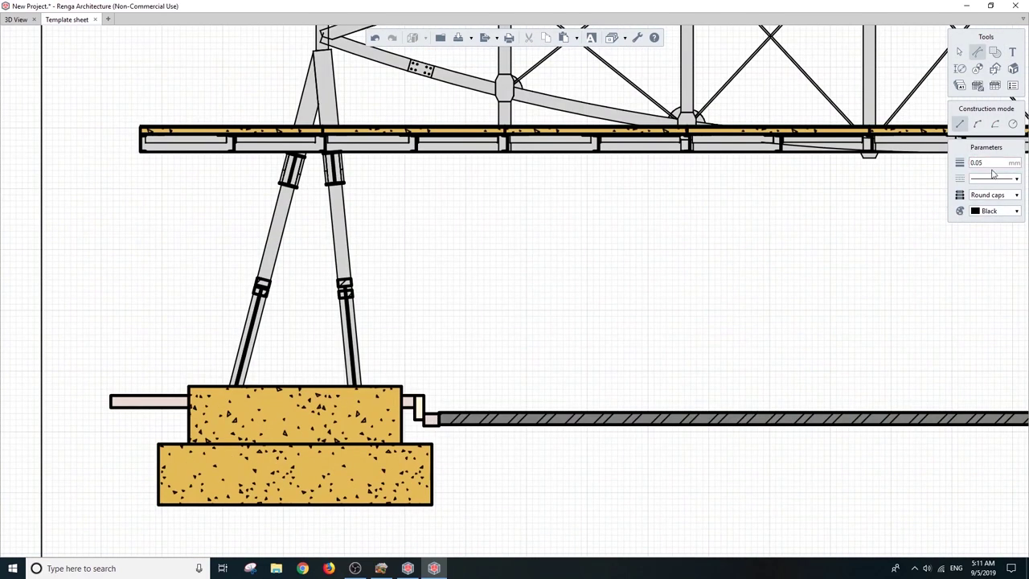
left_click(991, 203)
scroll(428, 418, "up", 3)
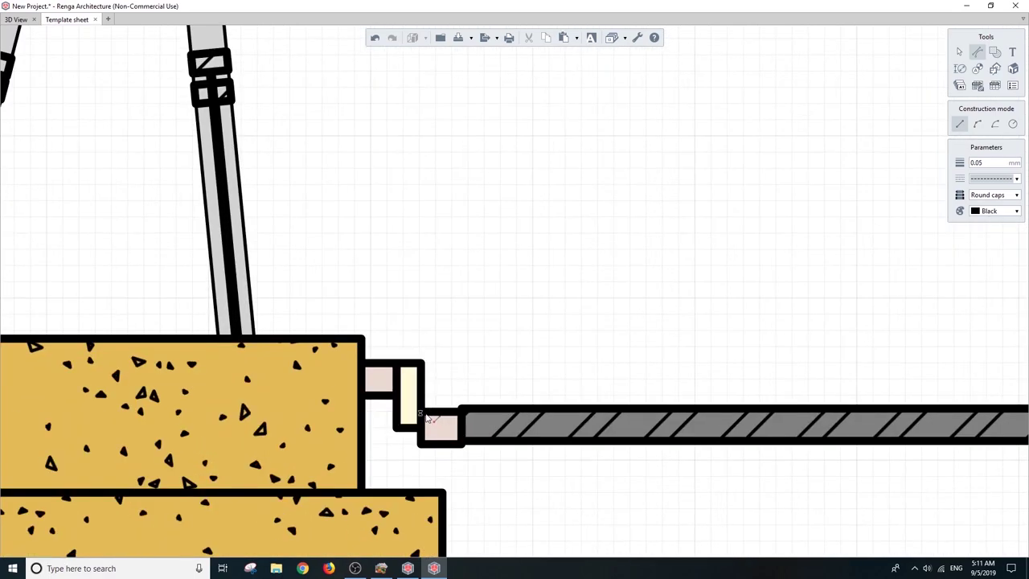
scroll(438, 415, "up", 3)
scroll(344, 440, "down", 5)
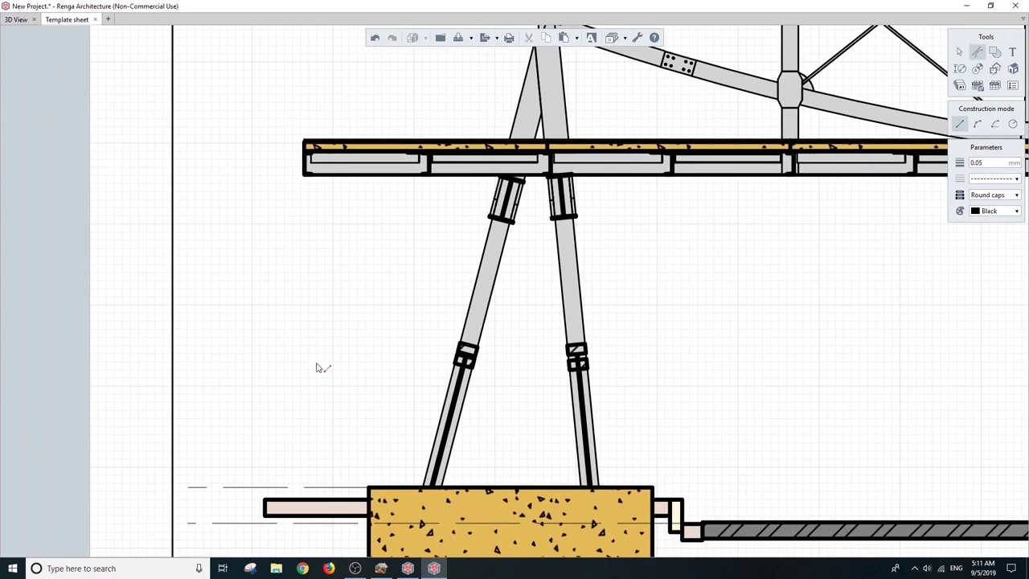
middle_click_drag(172, 268, 335, 436)
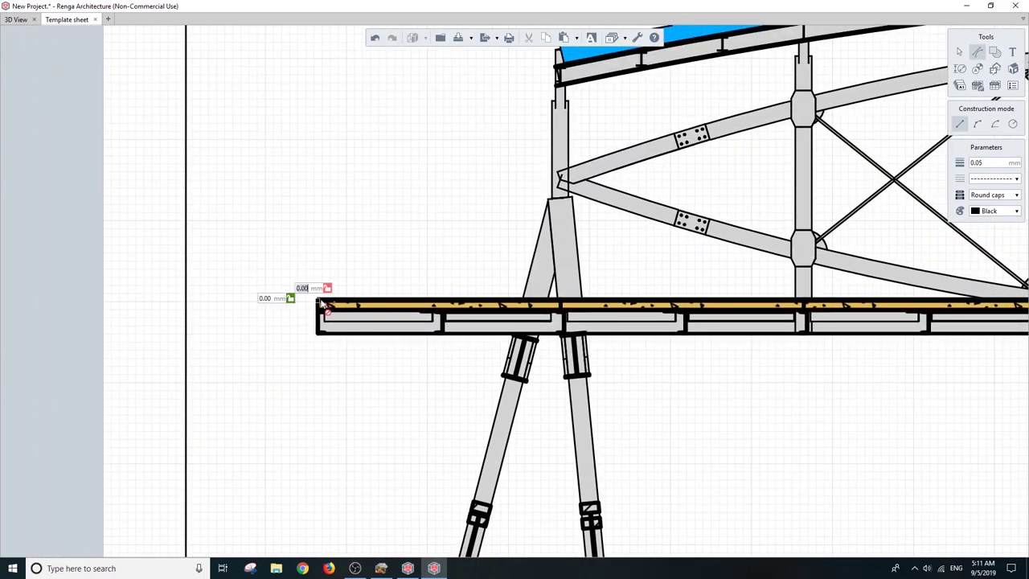
scroll(287, 253, "down", 3)
scroll(482, 298, "down", 2)
key("Escape")
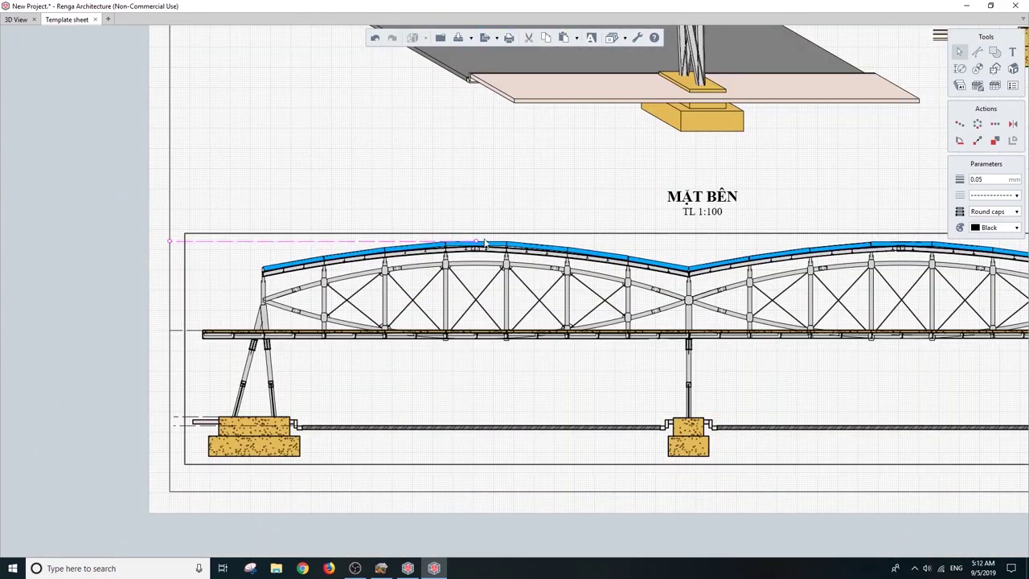
Step: Place level marks at 0,000, +0,450, +4,715 and +9,104 on the side elevation
scroll(485, 243, "down", 2)
scroll(916, 251, "down", 3)
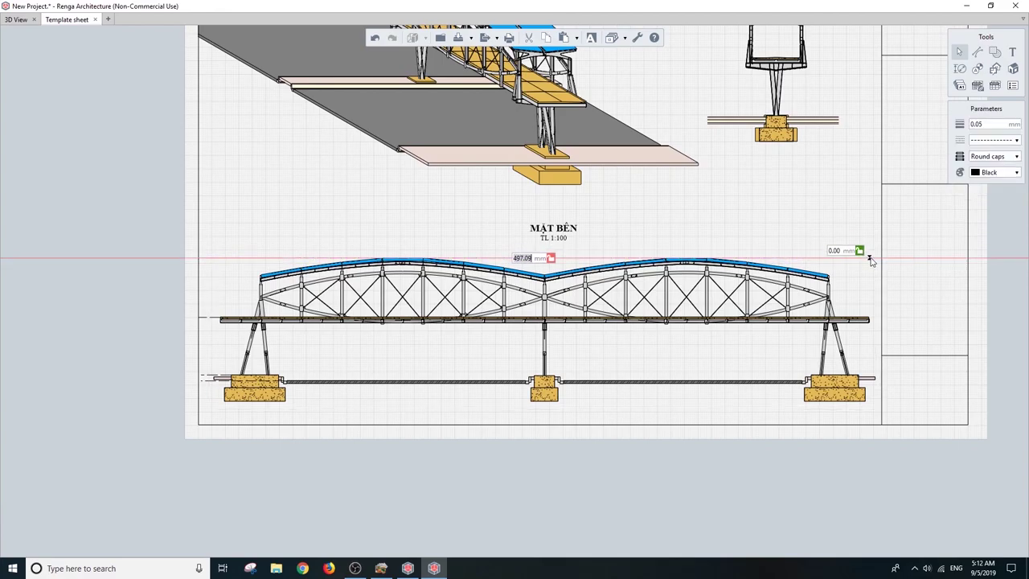
key("d")
scroll(451, 204, "up", 5)
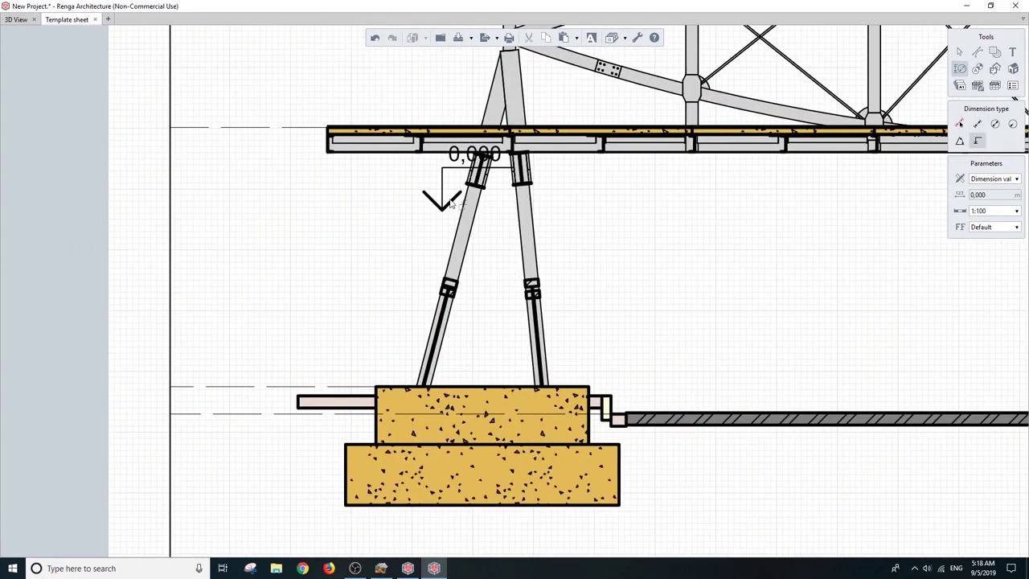
middle_click_drag(451, 203, 468, 182)
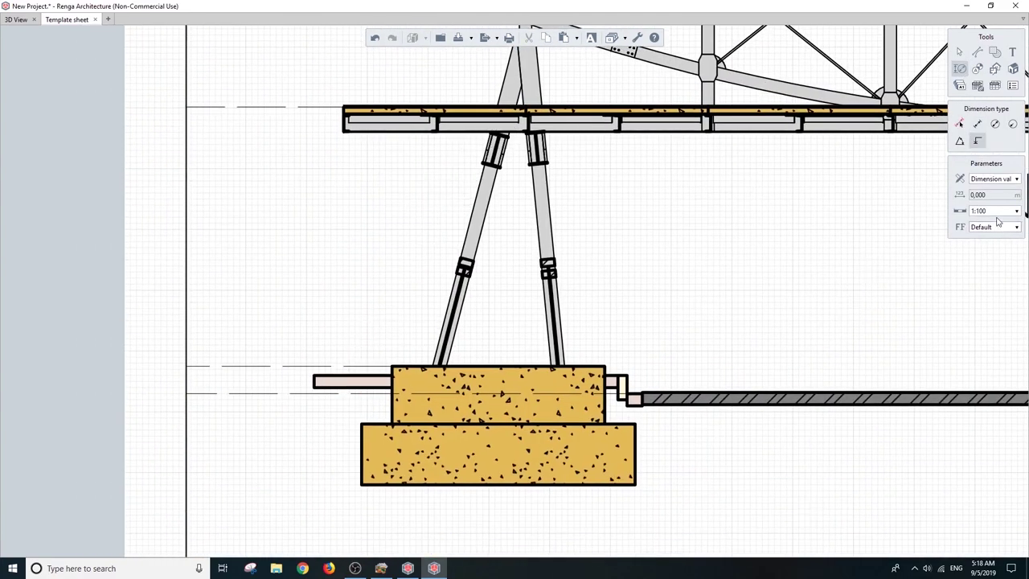
left_click(277, 379)
left_click(277, 357)
left_click(354, 190)
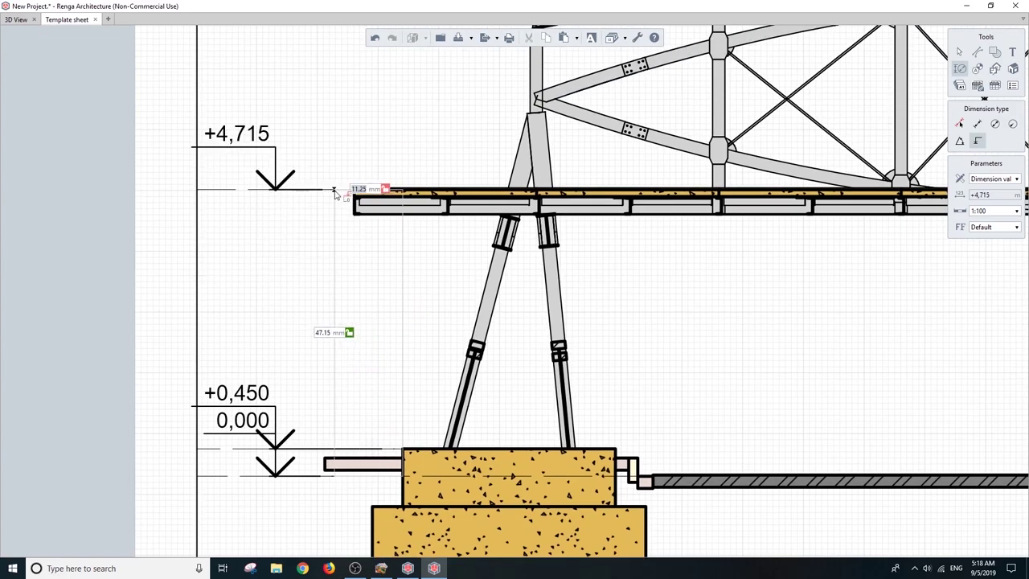
scroll(346, 223, "up", 5)
left_click(354, 179)
key("Escape")
Step: Add the 21000 linear span dimension between the piers below the deck
scroll(272, 151, "down", 2)
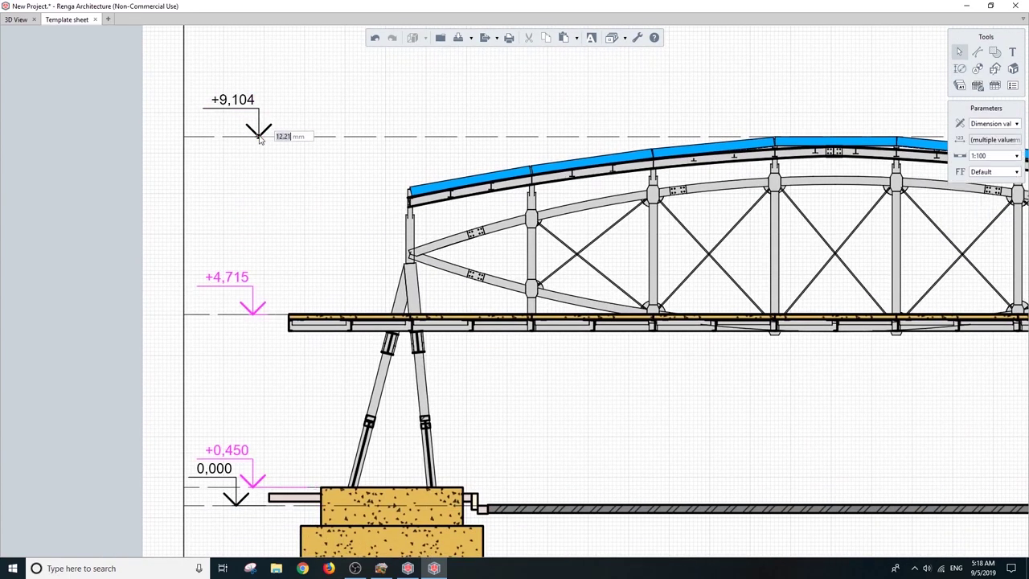
scroll(278, 141, "down", 3)
scroll(949, 137, "up", 2)
left_click(959, 69)
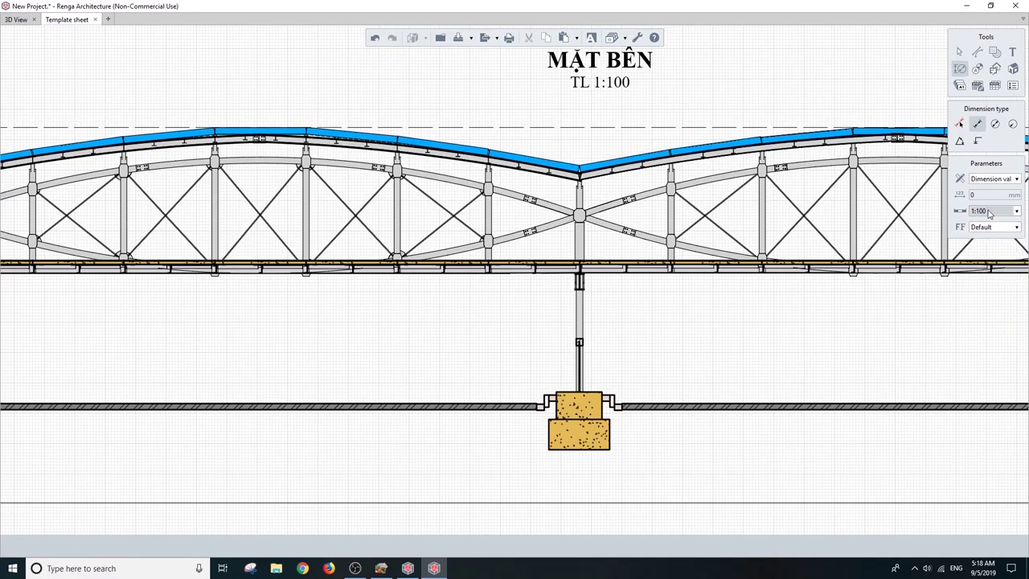
scroll(515, 241, "down", 3)
scroll(265, 225, "up", 4)
left_click(298, 218)
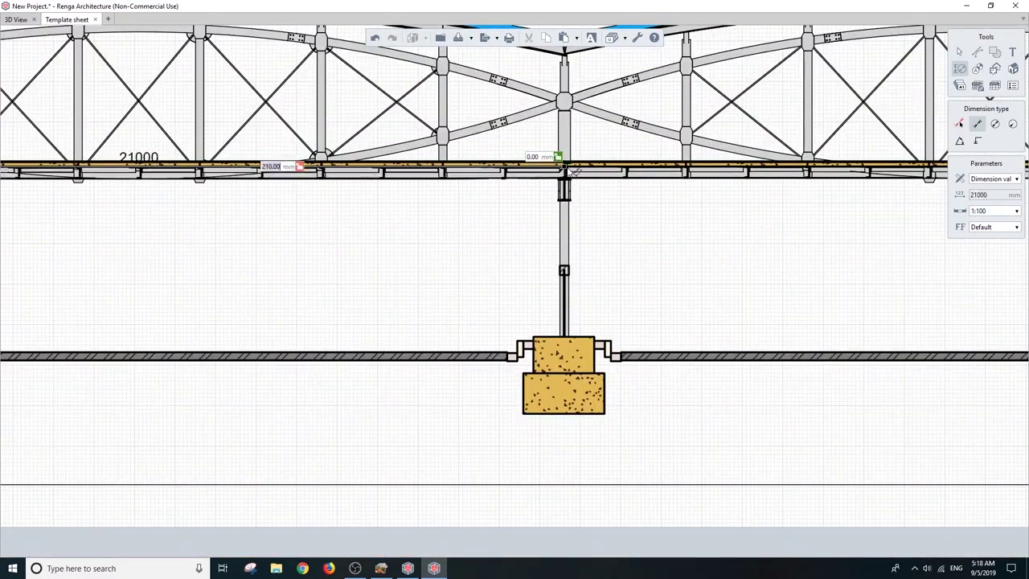
scroll(611, 168, "down", 3)
scroll(707, 242, "up", 4)
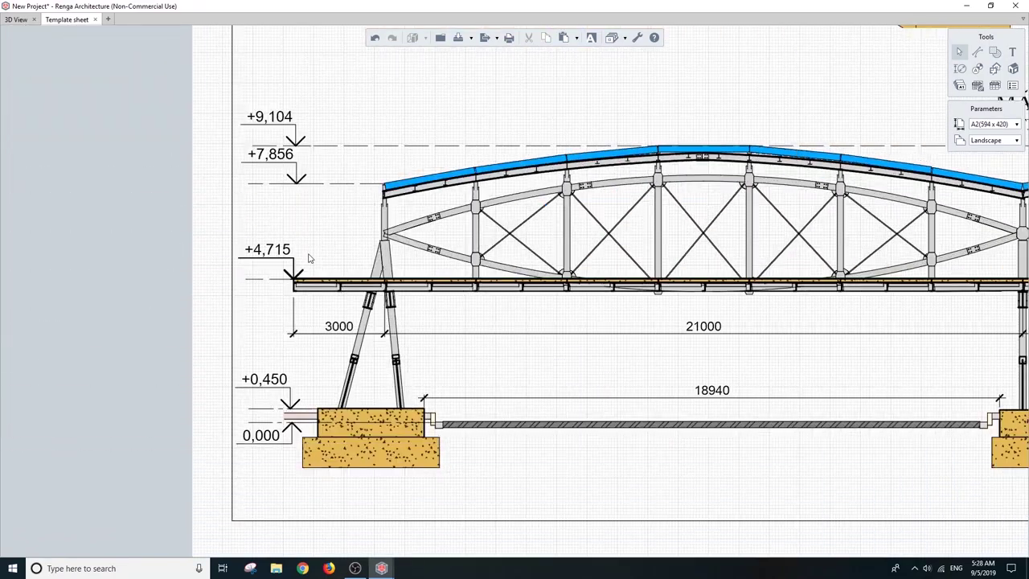
Step: Zoom out over the whole A2 Template sheet, then return to the bridge's 3D View
scroll(310, 258, "down", 2)
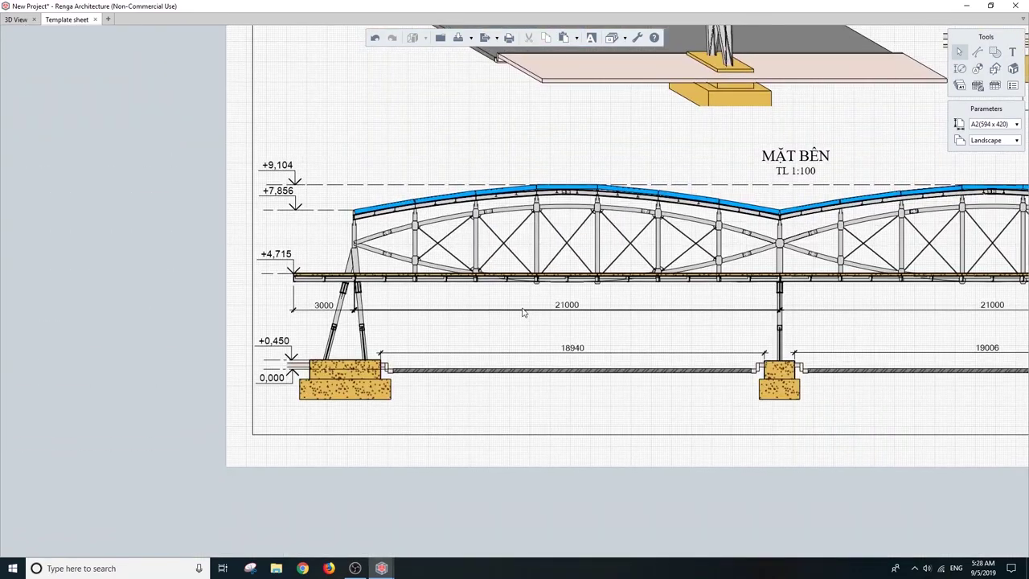
scroll(402, 338, "down", 2)
middle_click_drag(426, 392, 446, 392)
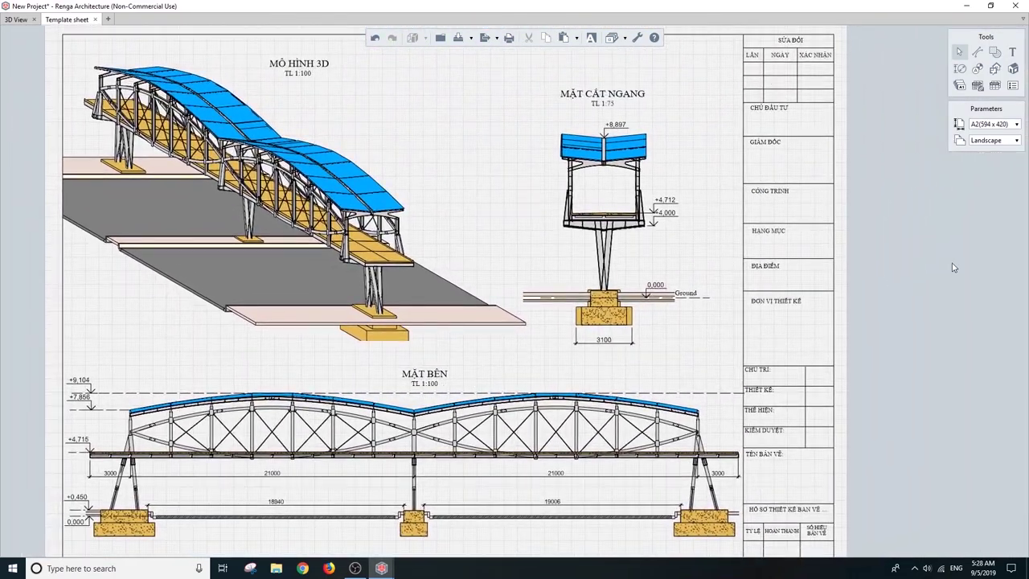
scroll(946, 330, "down", 2)
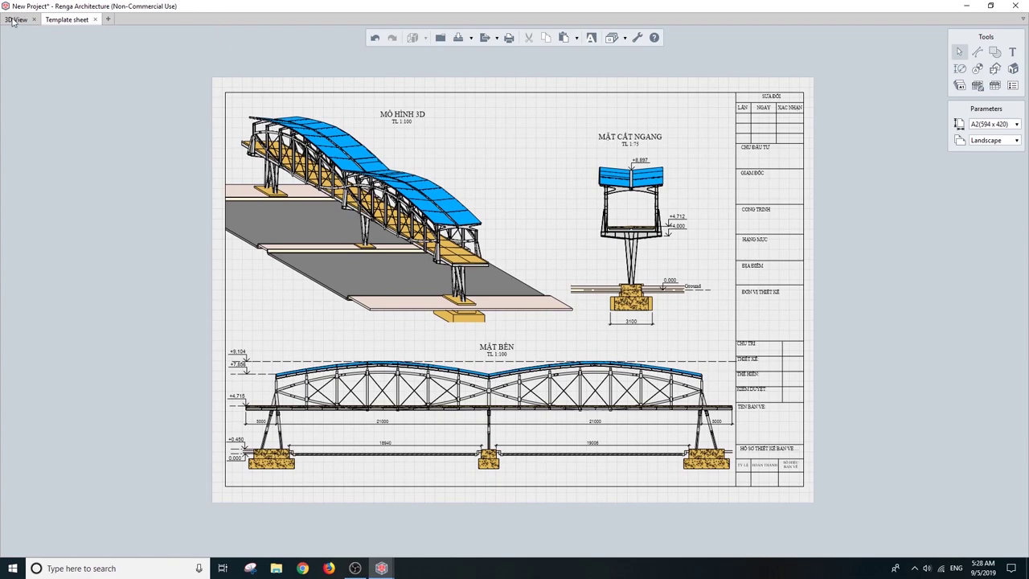
left_click(15, 19)
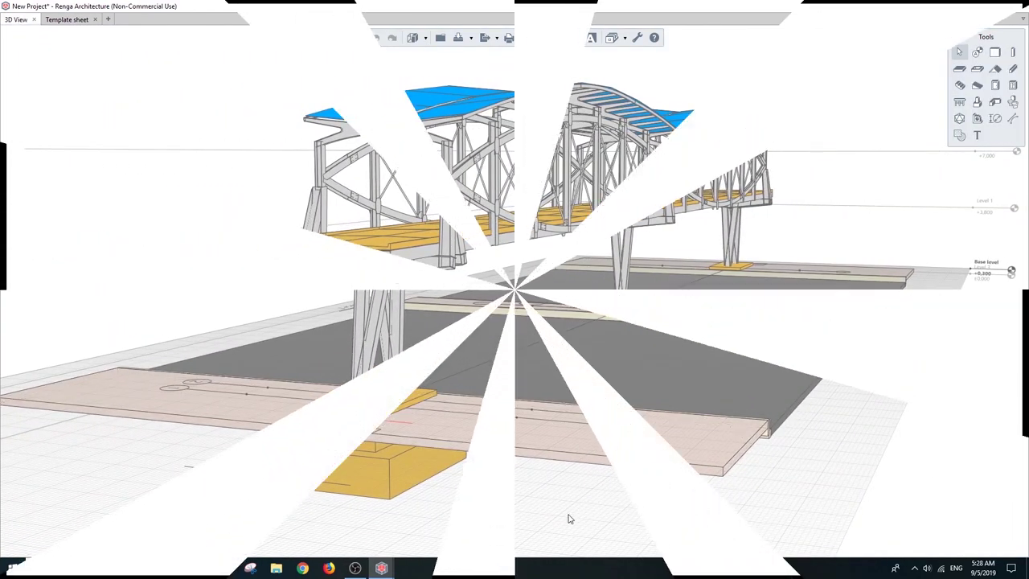